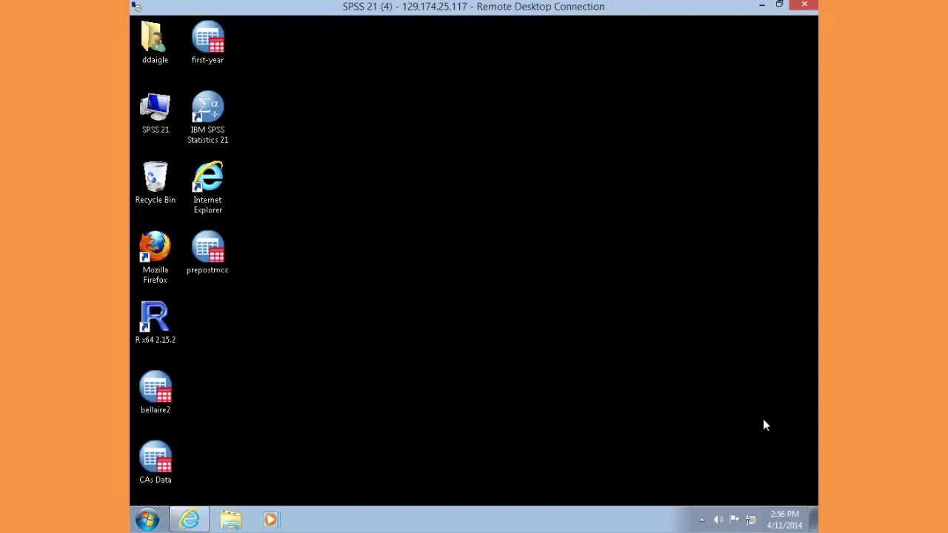
Download NES2008.sav from the Blackboard course Data page and open it in SPSS
left_click(194, 519)
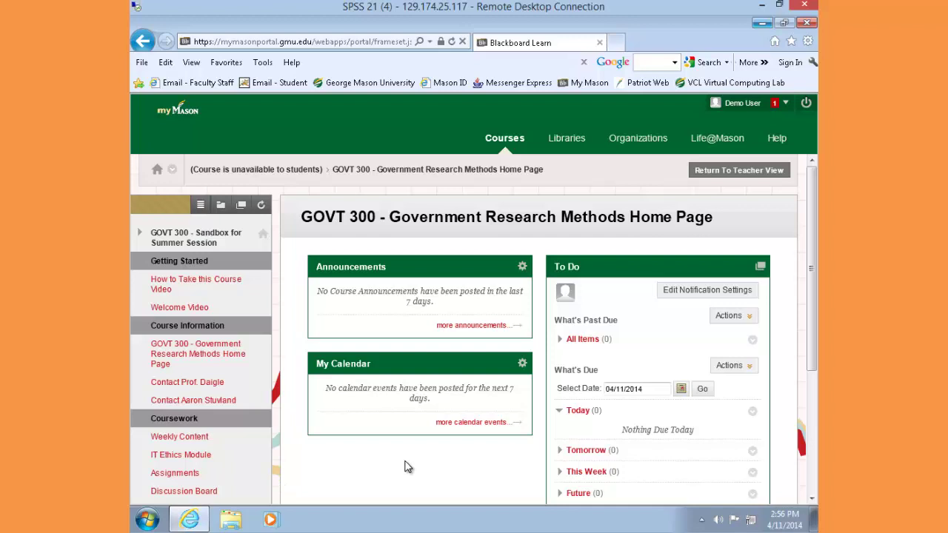
scroll(254, 360, "down", 1)
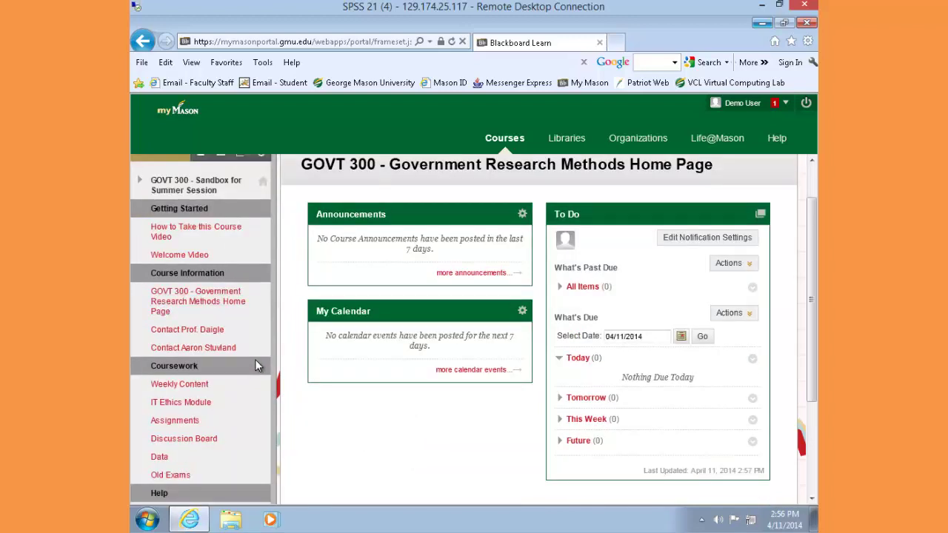
left_click(160, 459)
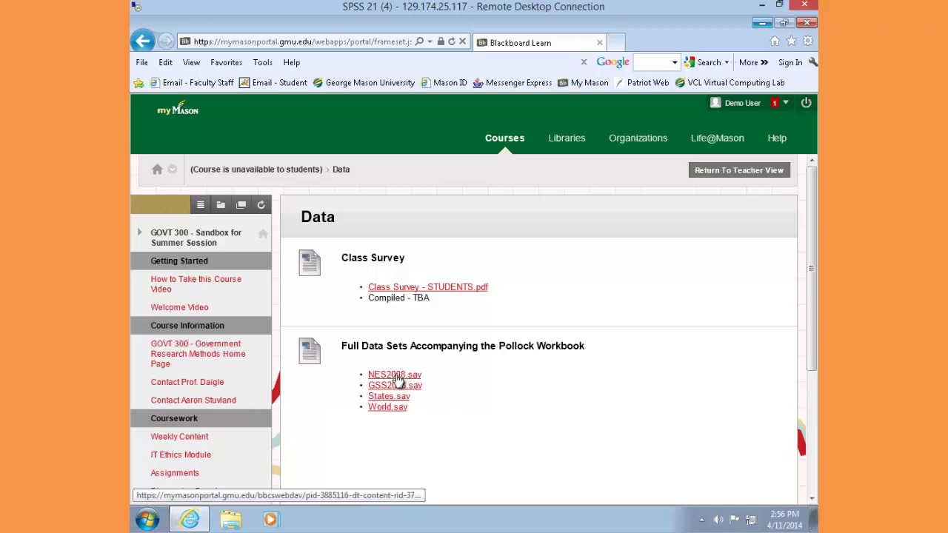
left_click(394, 376)
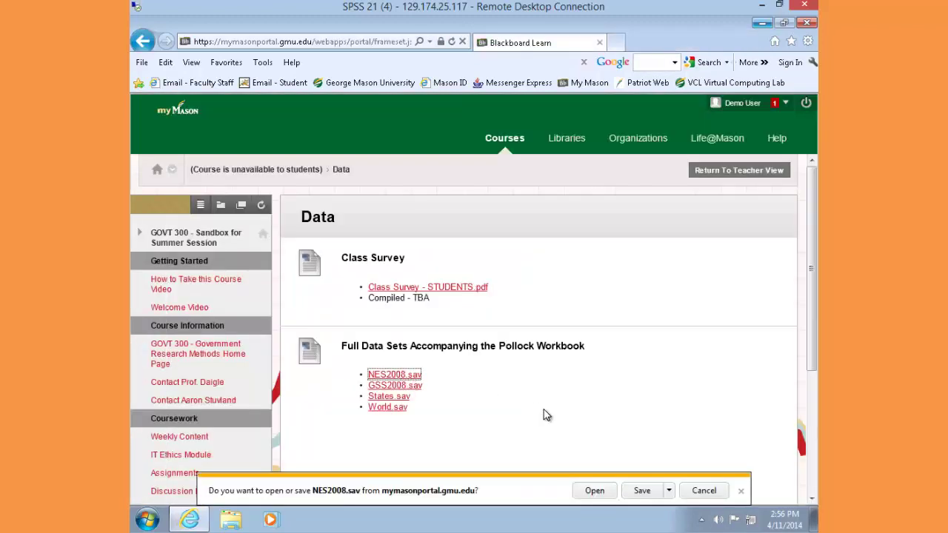
left_click(594, 492)
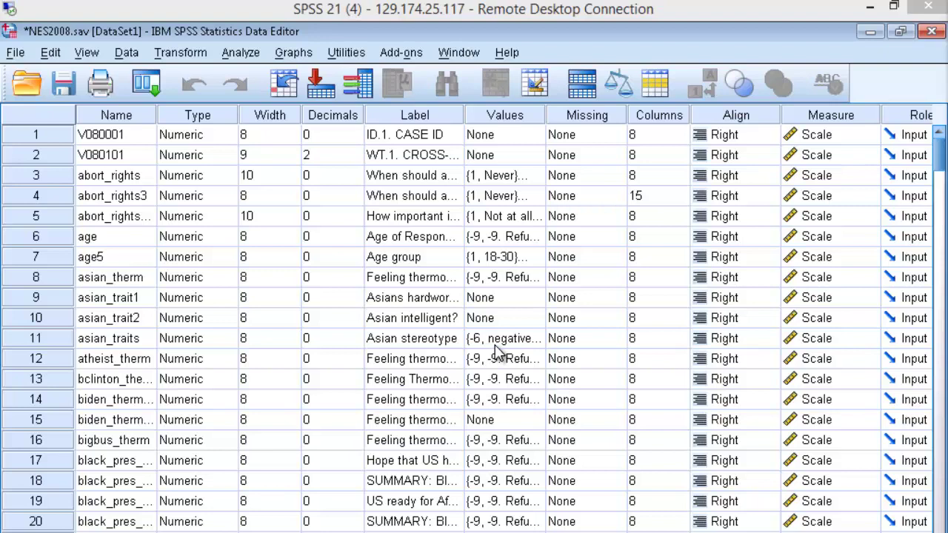
Open the Frequencies dialog showing variable names sorted alphabetically
left_click(249, 55)
mouse_move(260, 103)
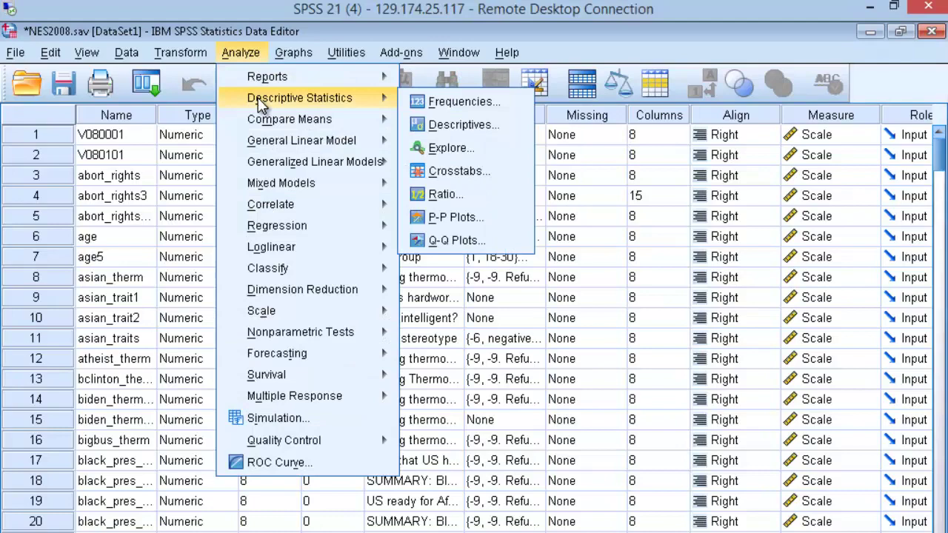
left_click(436, 101)
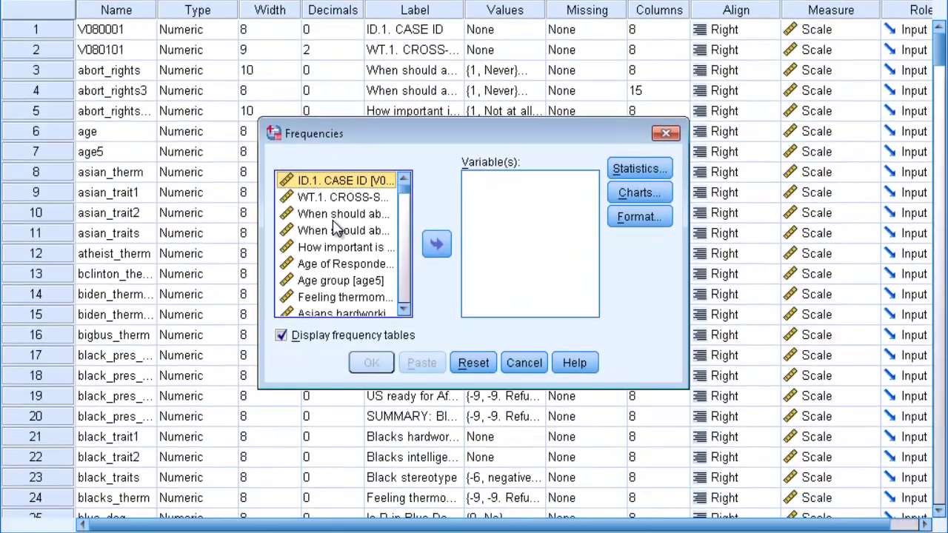
right_click(297, 321)
left_click(338, 237)
right_click(337, 249)
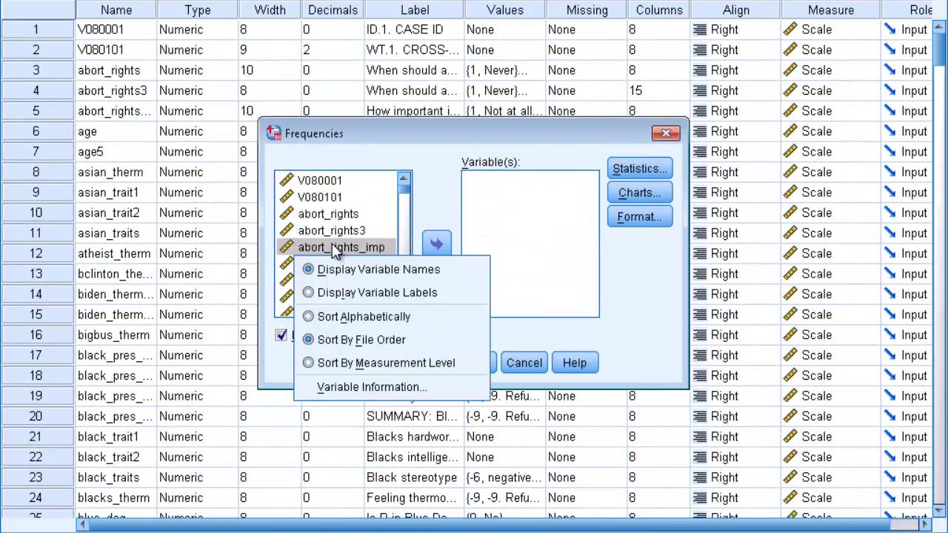
left_click(348, 316)
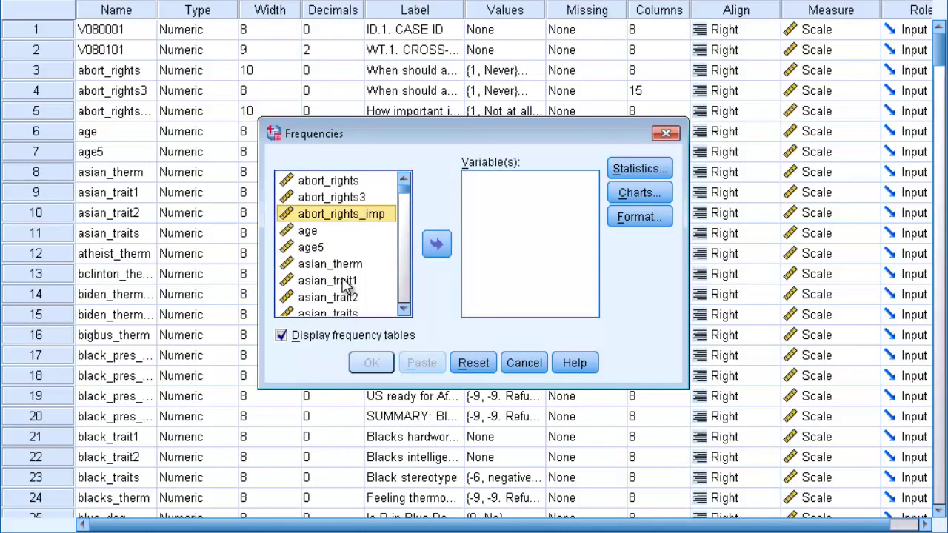
Run a frequency table of employ_status: 2316 valid, 7 missing
left_click(345, 282)
key("e")
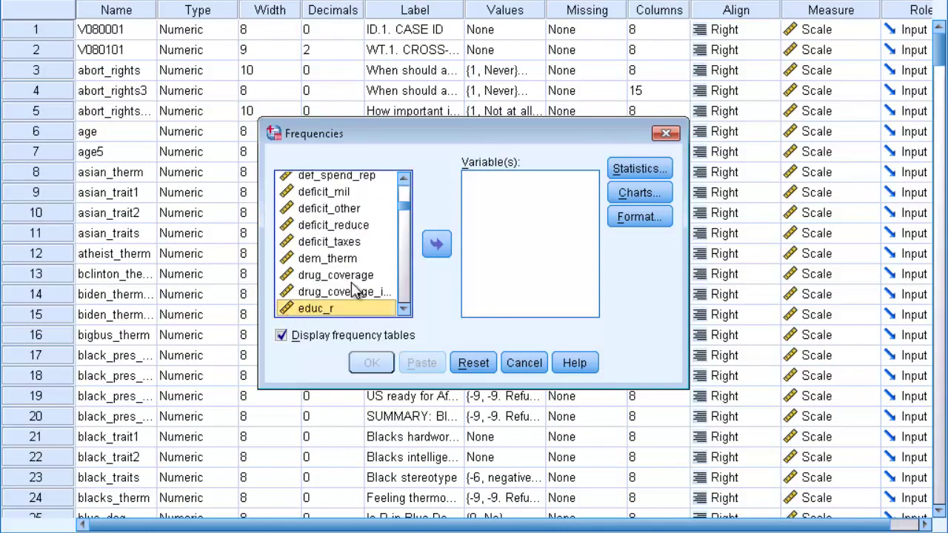
left_click(404, 311)
left_click(404, 311)
left_click(404, 311)
left_click(404, 311)
left_click(404, 311)
left_click(404, 311)
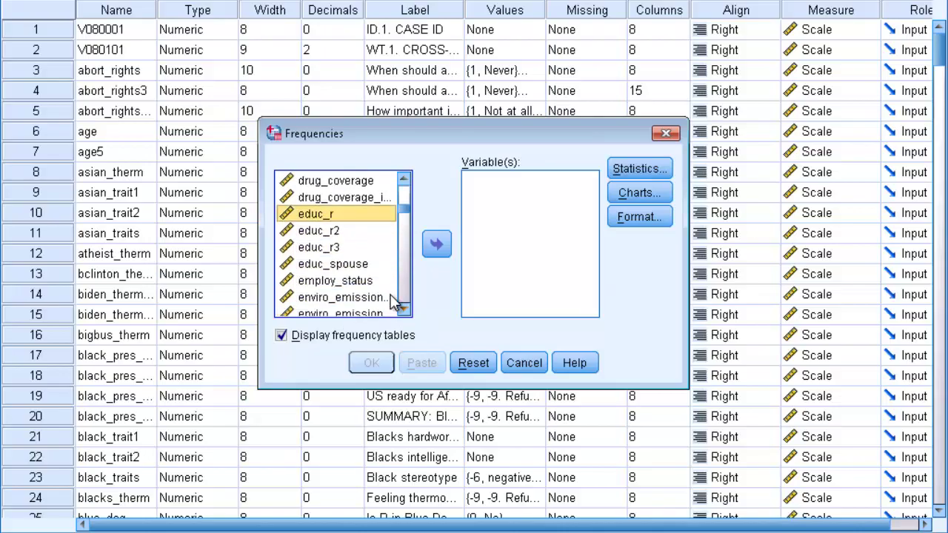
left_click(363, 280)
left_click(437, 239)
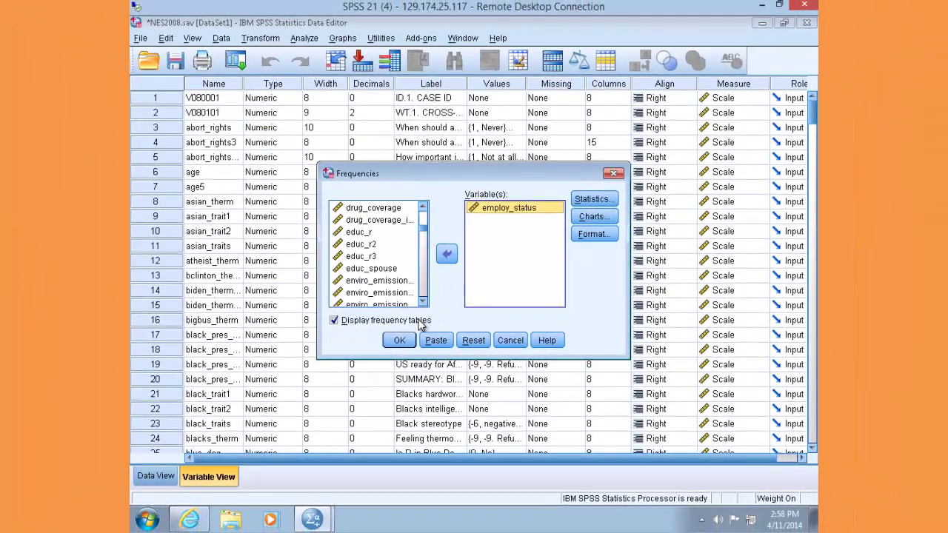
left_click(378, 369)
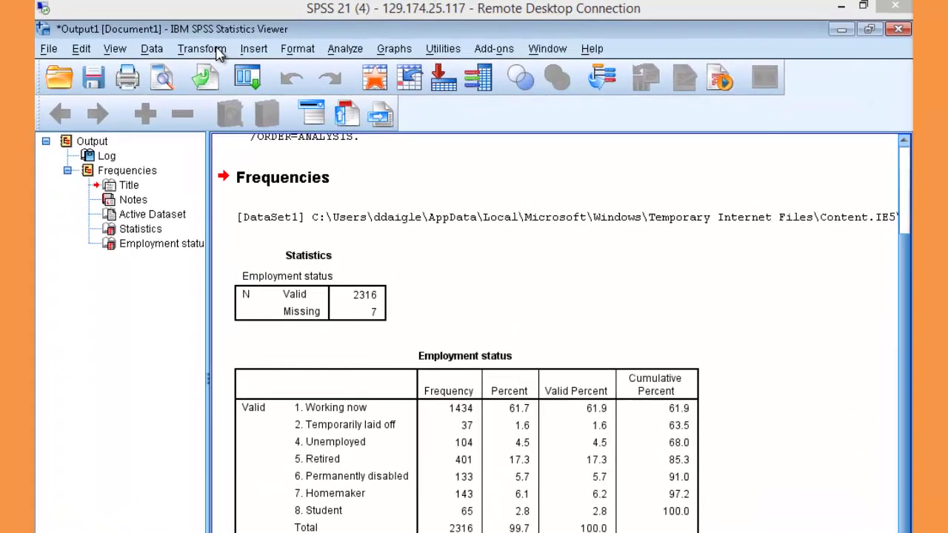
left_click(270, 40)
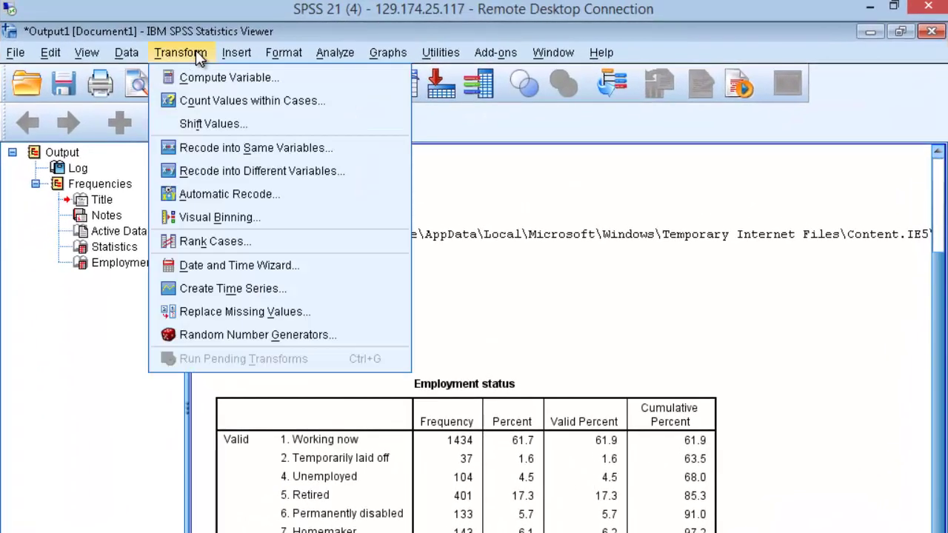
Open Recode into Different Variables with variable names sorted alphabetically
left_click(224, 170)
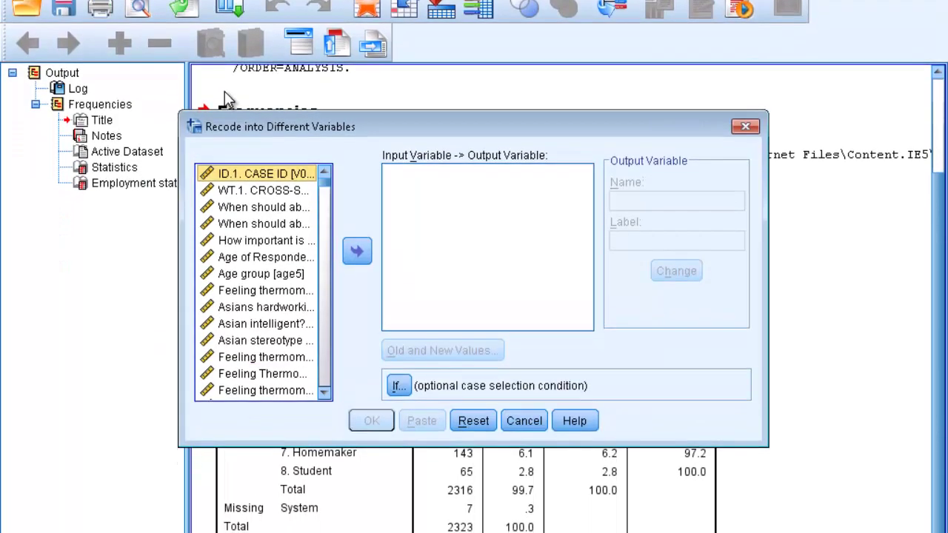
right_click(227, 207)
left_click(244, 231)
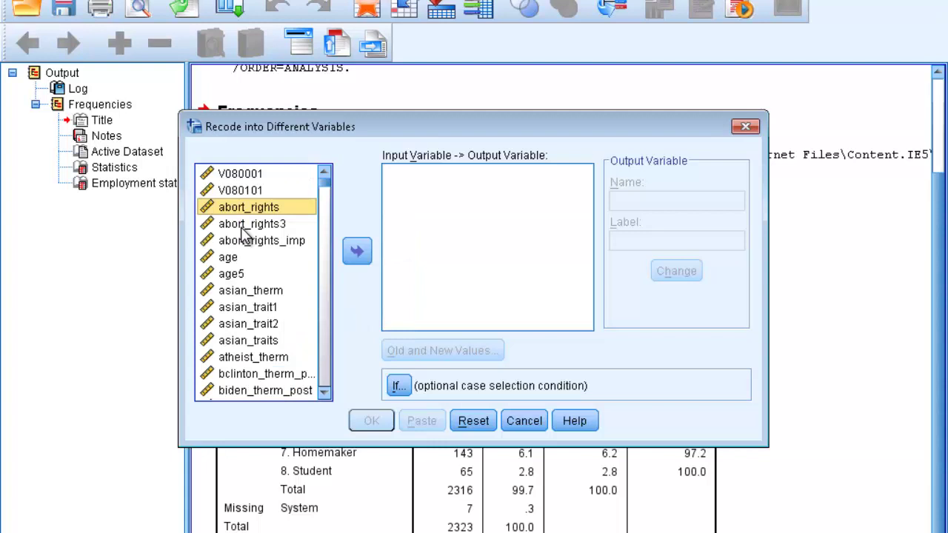
right_click(244, 240)
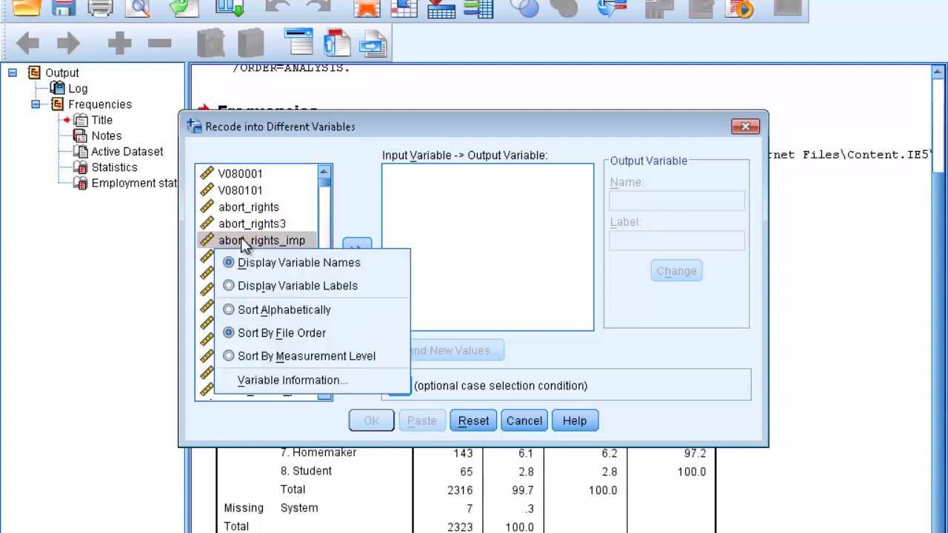
left_click(263, 315)
left_click(265, 312)
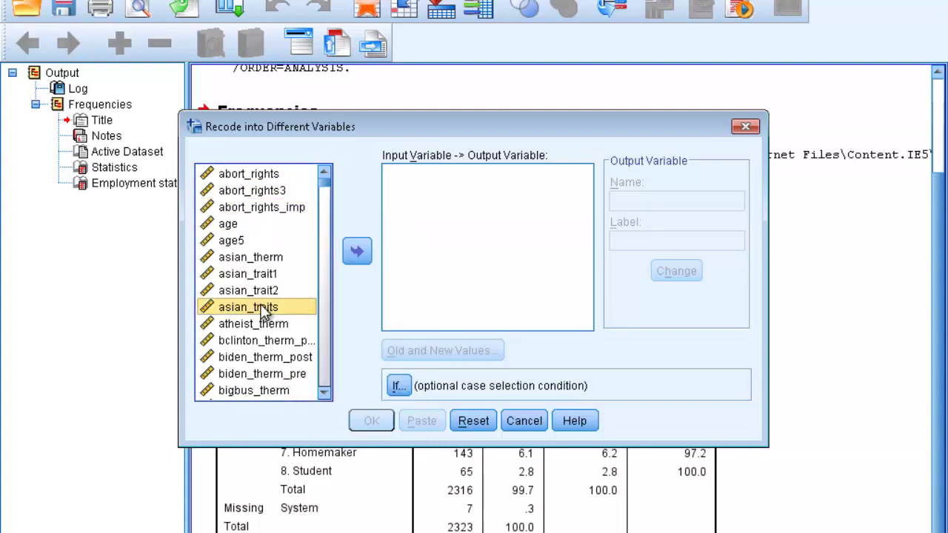
key("e")
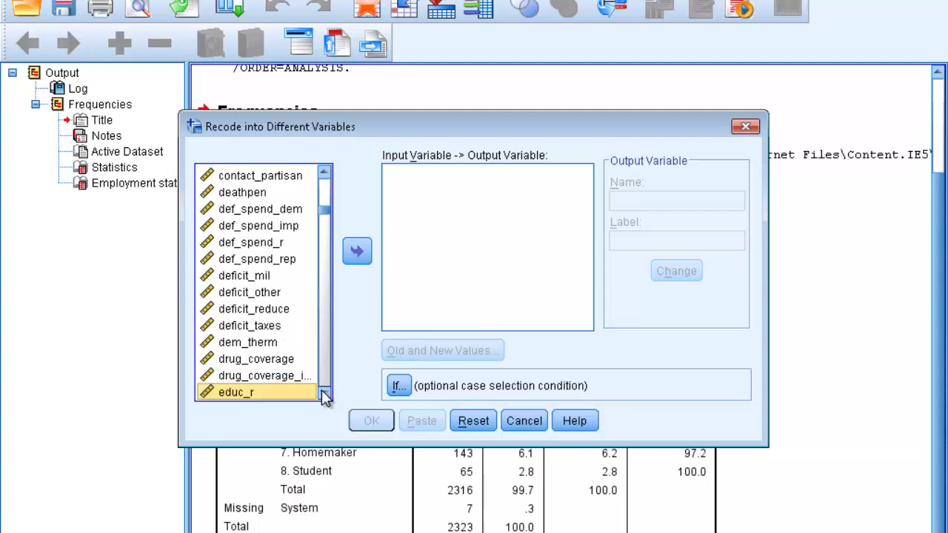
left_click(324, 395)
left_click(325, 395)
left_click(325, 395)
left_click(324, 394)
left_click(325, 395)
left_click(324, 395)
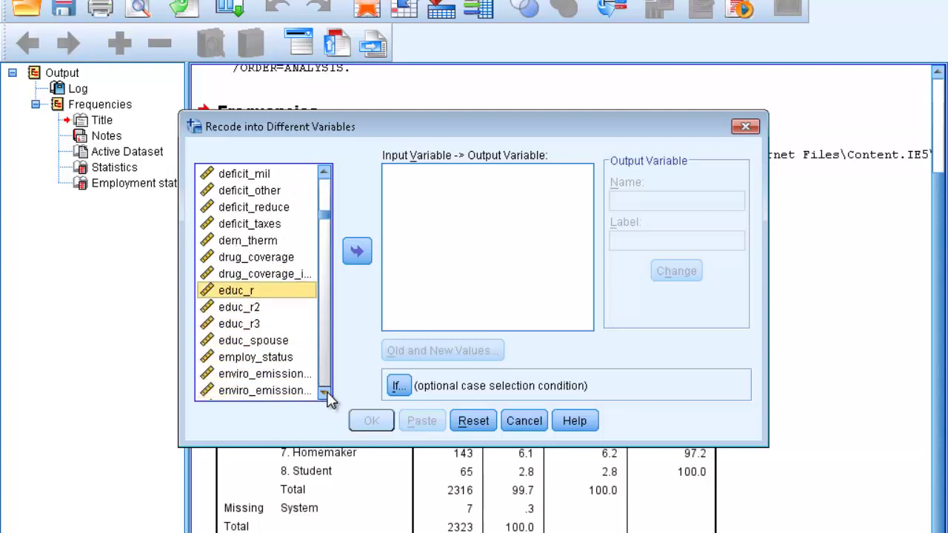
Recode employ_status into new variable wrkstat3 labelled 'Work status in 3 cat'
left_click(272, 360)
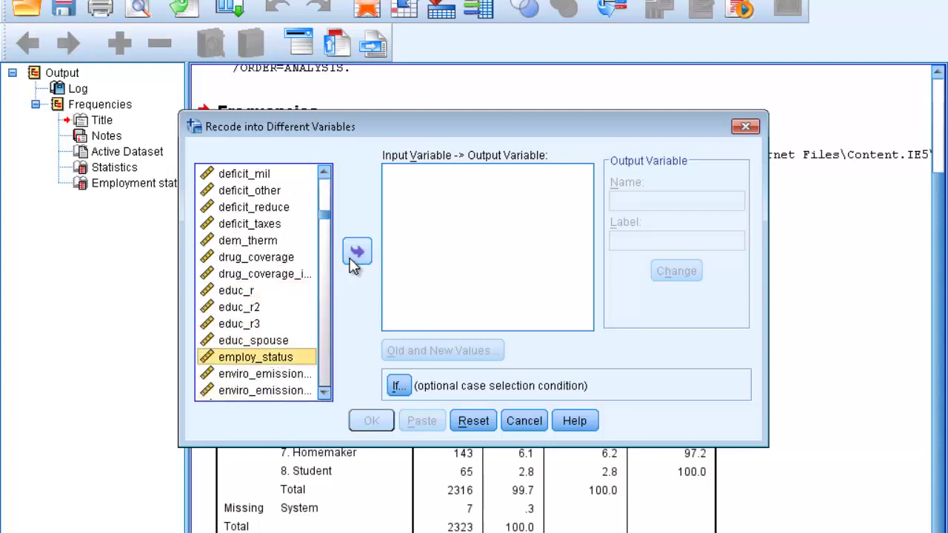
left_click(357, 254)
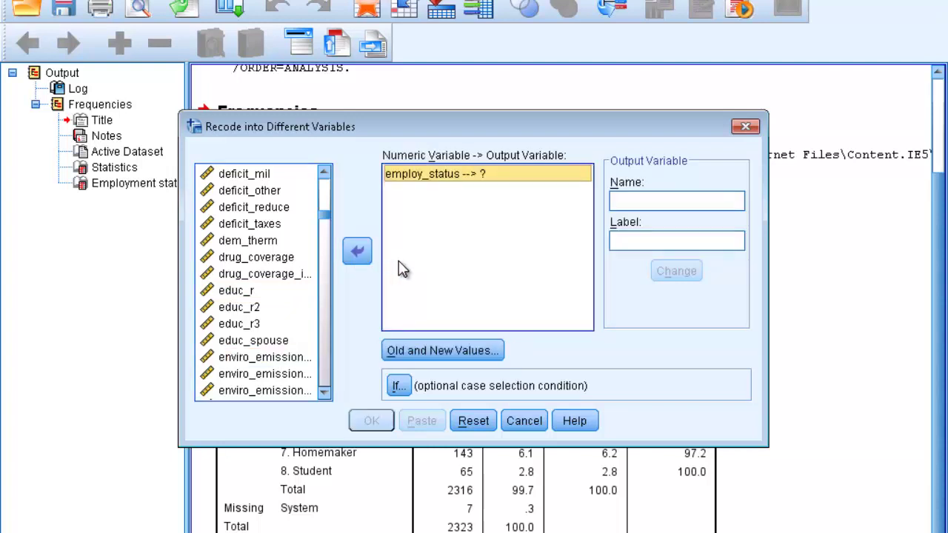
left_click(644, 202)
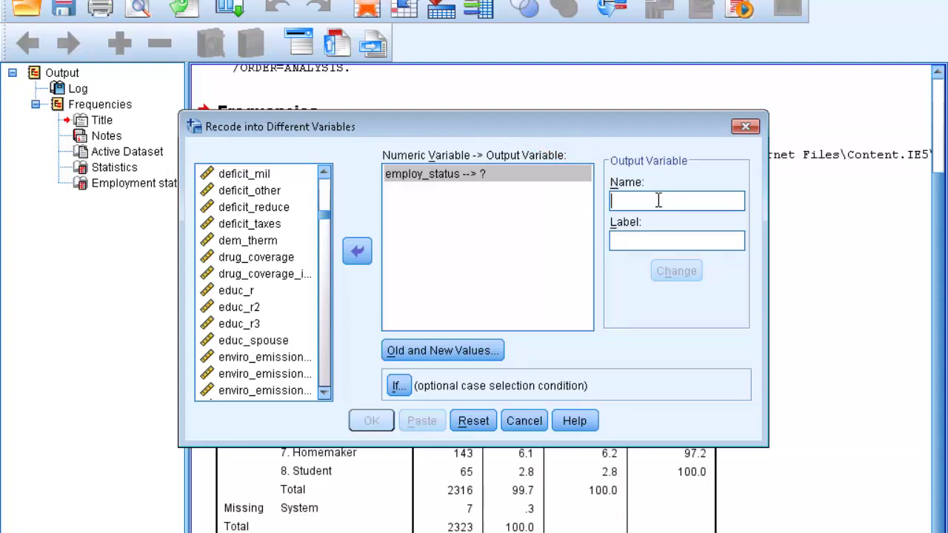
left_click(659, 201)
type("wrk")
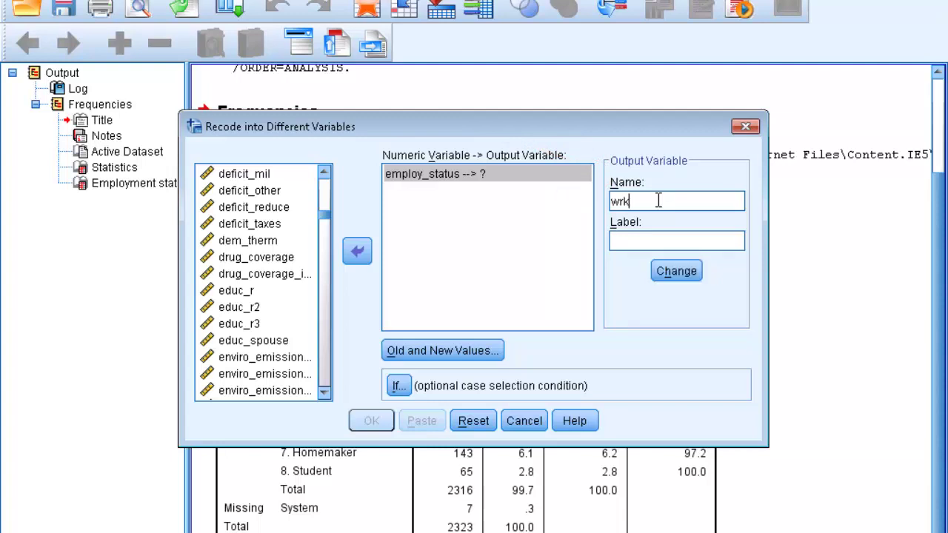
type("stat3")
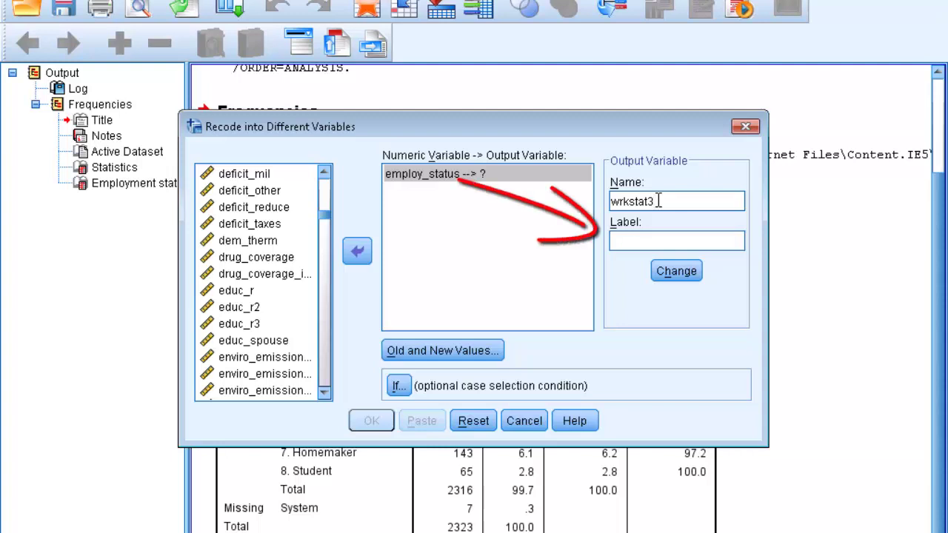
type("Work status ")
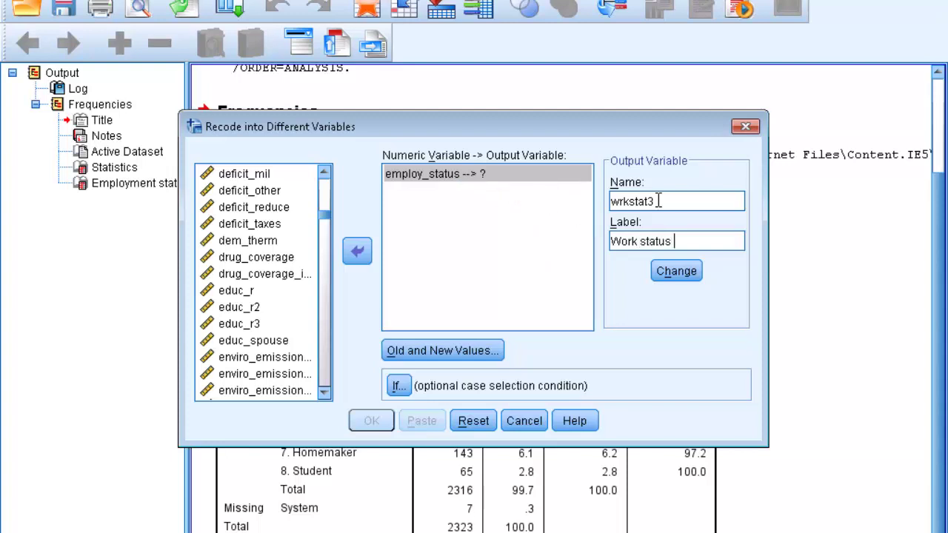
type("in 3 cat")
left_click(676, 270)
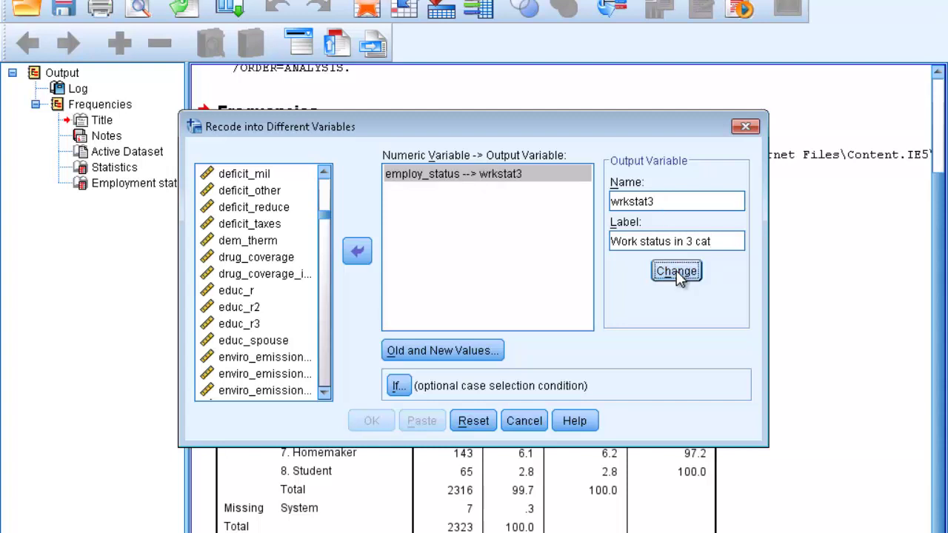
Add the old value 1 → new value 1 mapping
left_click(474, 356)
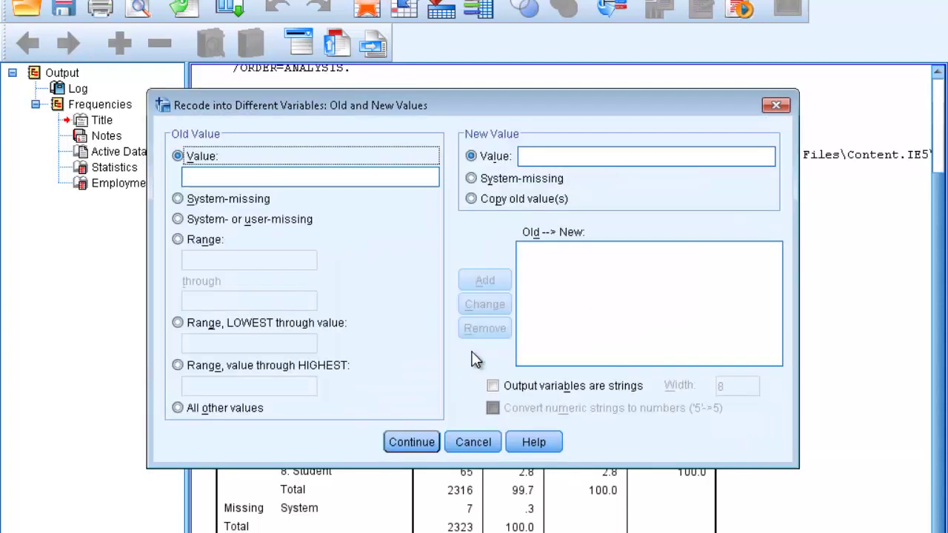
left_click(266, 178)
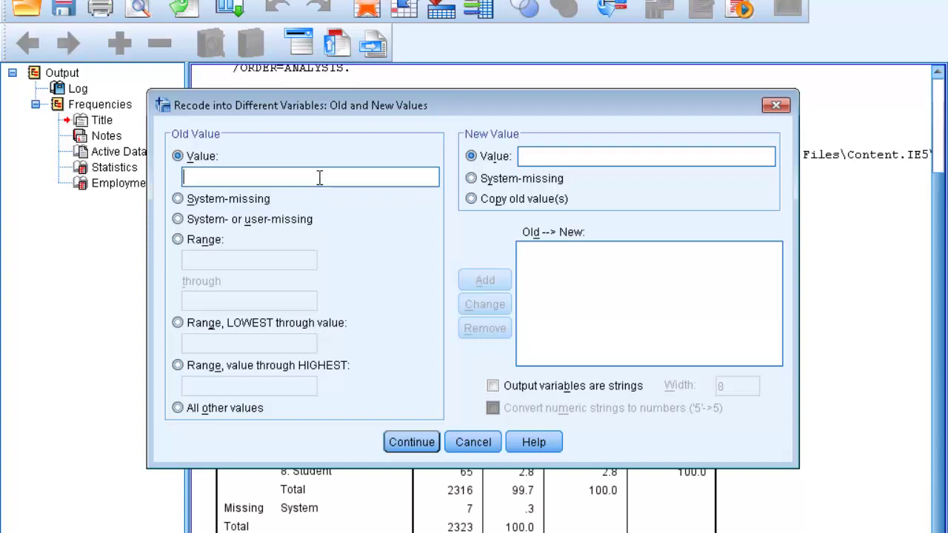
type("1")
left_click(563, 157)
type("1")
left_click(489, 282)
Add the range 2 thru 4 → 2 mapping
left_click(180, 242)
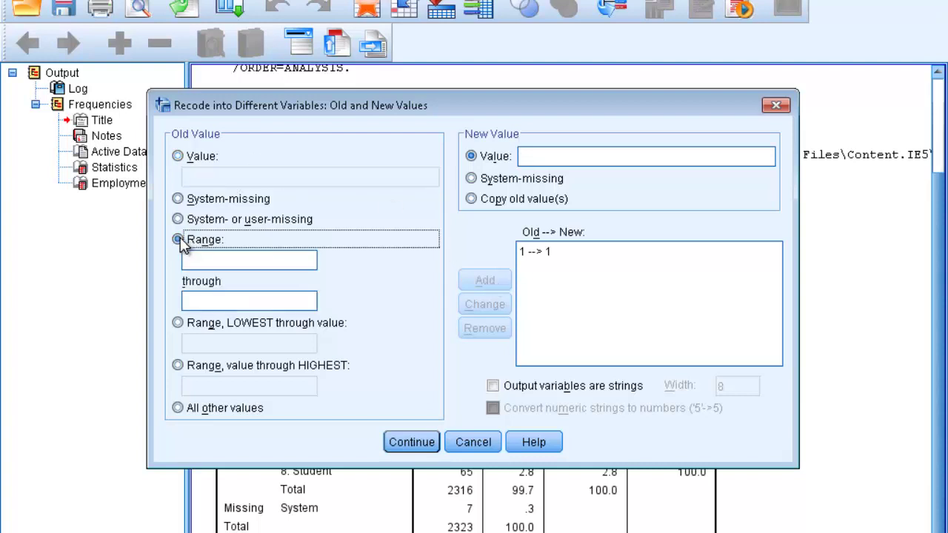
left_click(216, 260)
type("2")
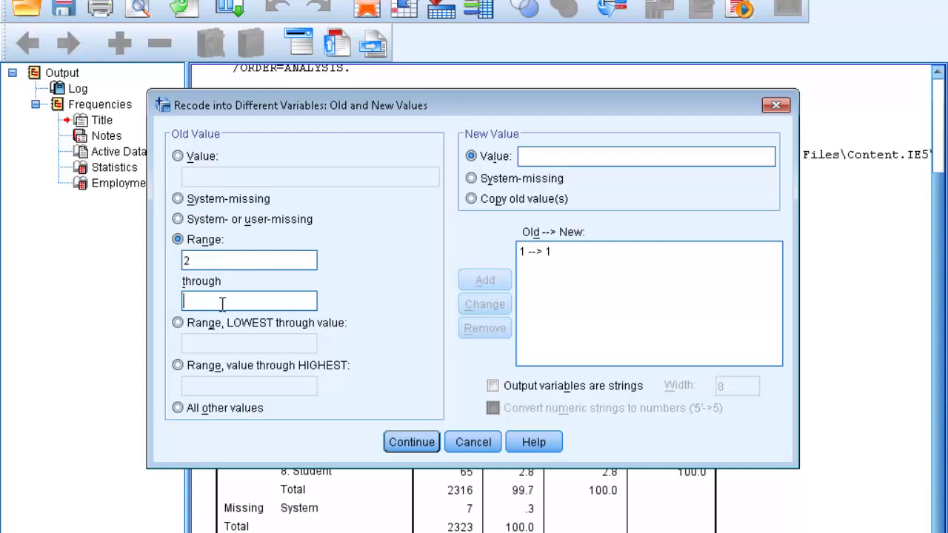
type("4")
left_click(540, 158)
type("2")
left_click(485, 281)
Add the range 5 thru 8 → 3 mapping
type("5")
left_click(198, 299)
type("8")
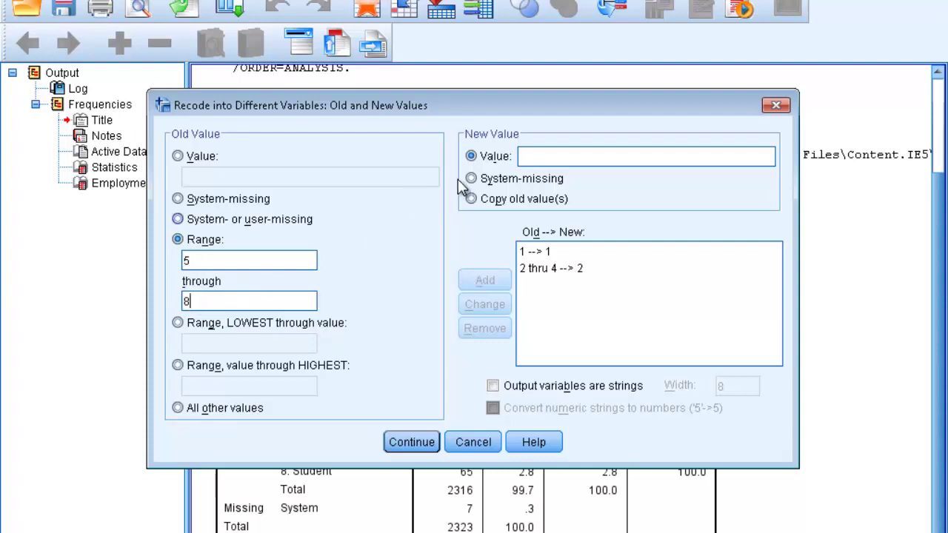
left_click(533, 155)
type("3")
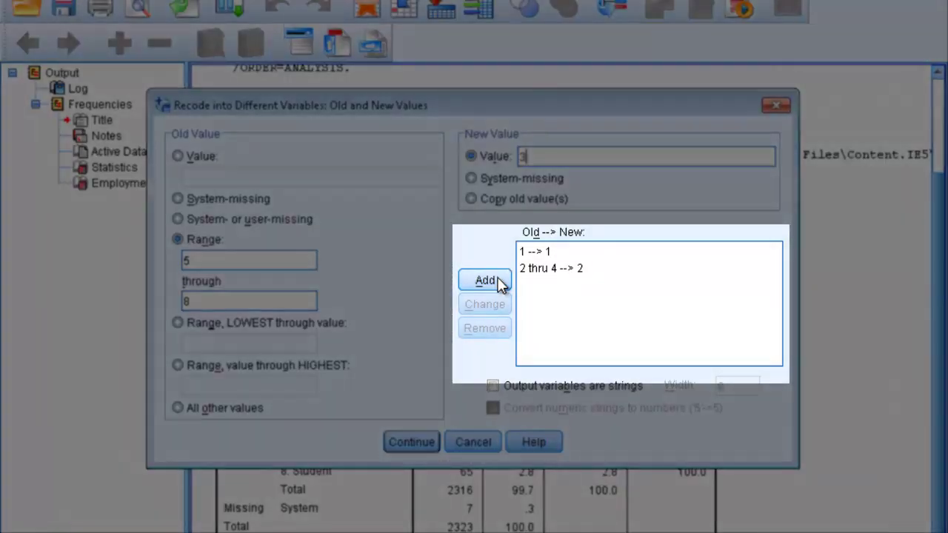
left_click(489, 280)
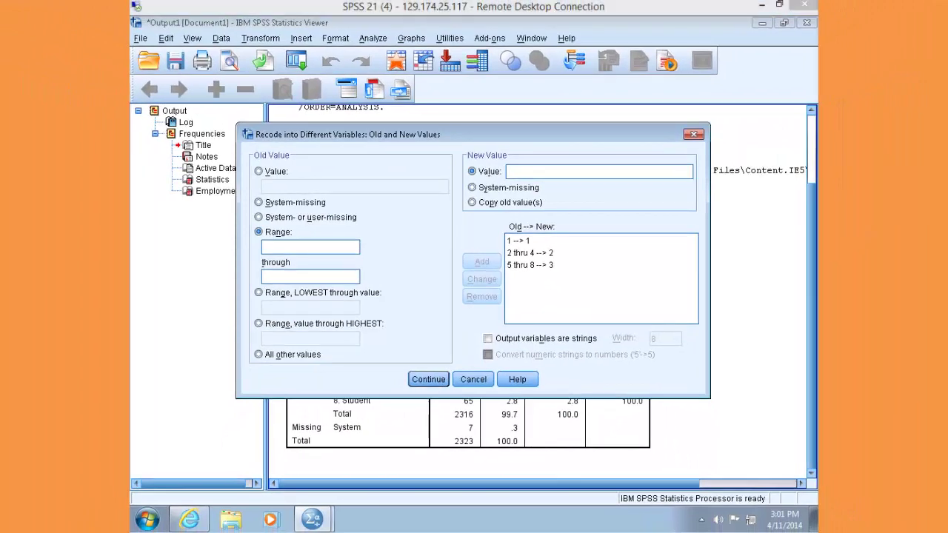
Confirm the mappings and run the RECODE of employ_status into wrkstat3
left_click(433, 379)
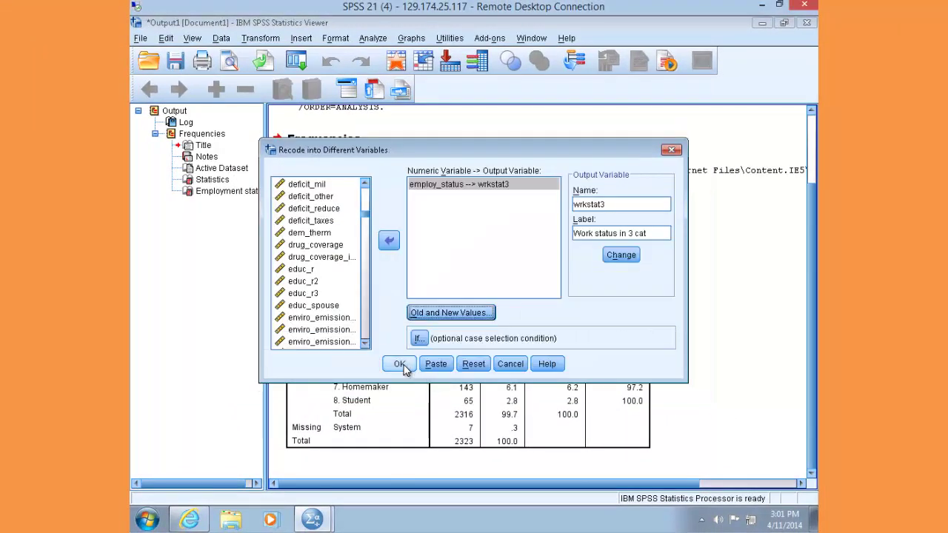
left_click(406, 366)
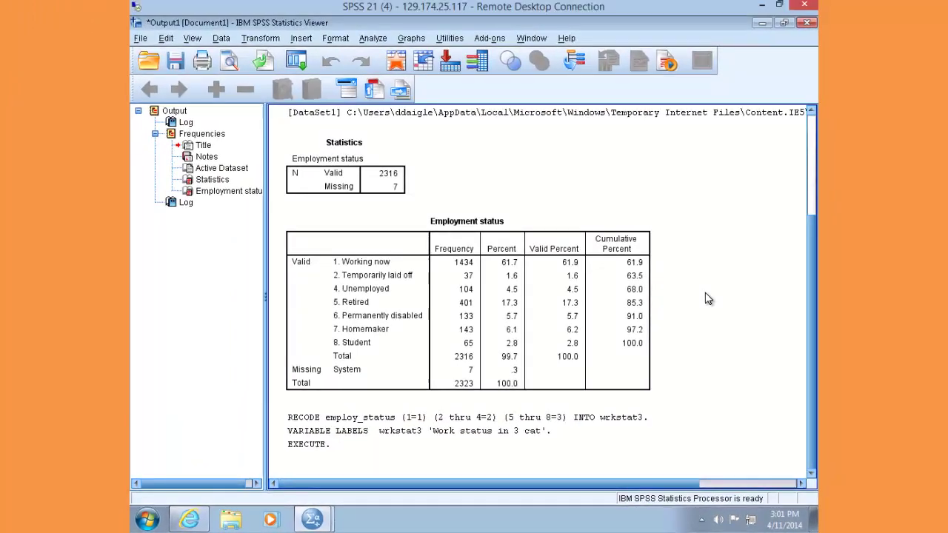
Return to the Data Editor and open the Value Labels editor for wrkstat3
left_click(763, 23)
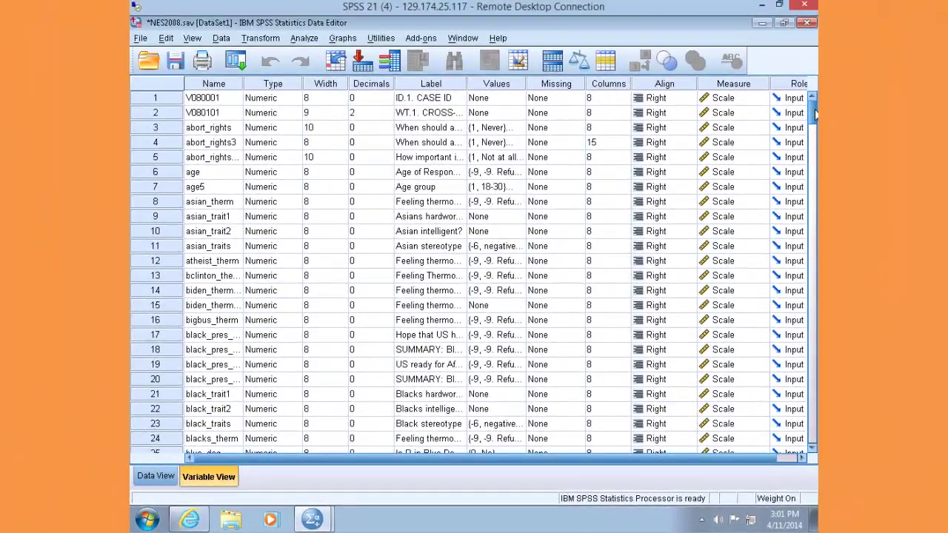
left_click_drag(813, 112, 813, 419)
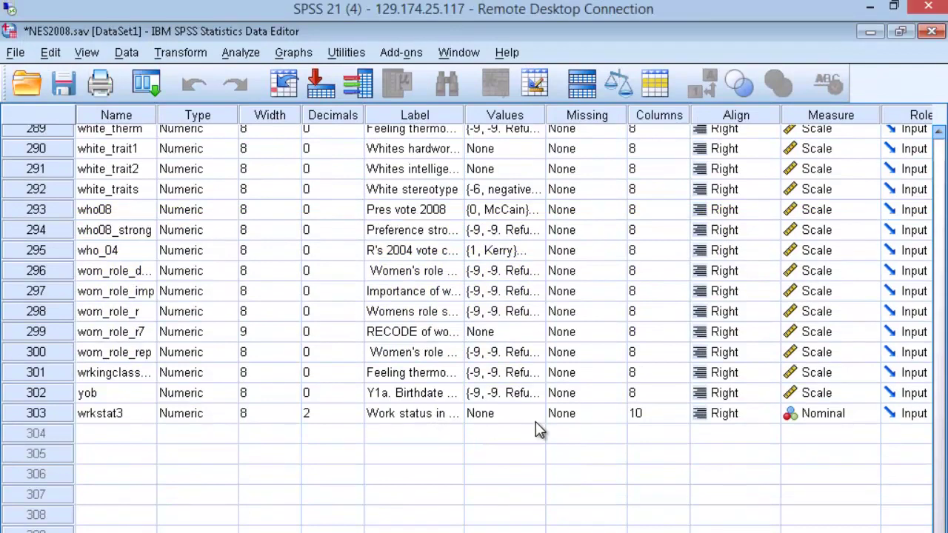
left_click(537, 416)
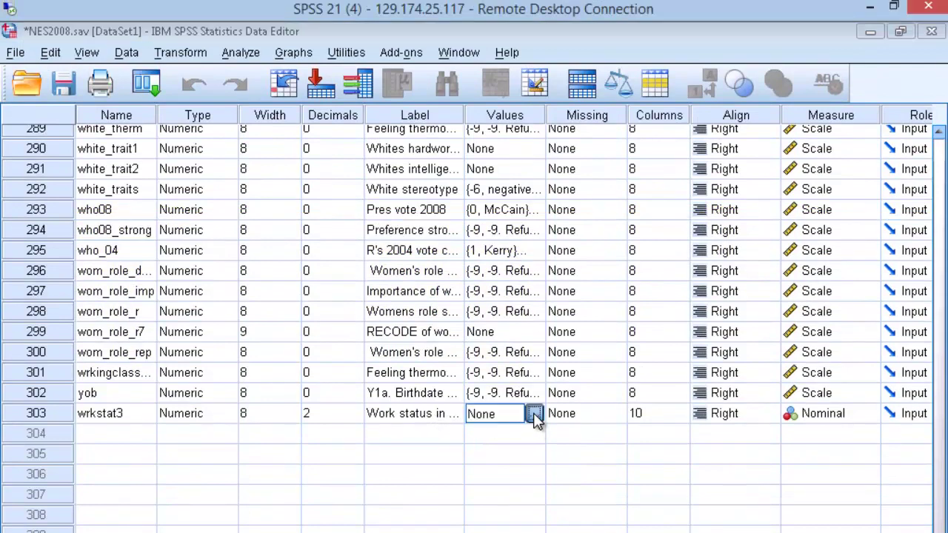
left_click(536, 413)
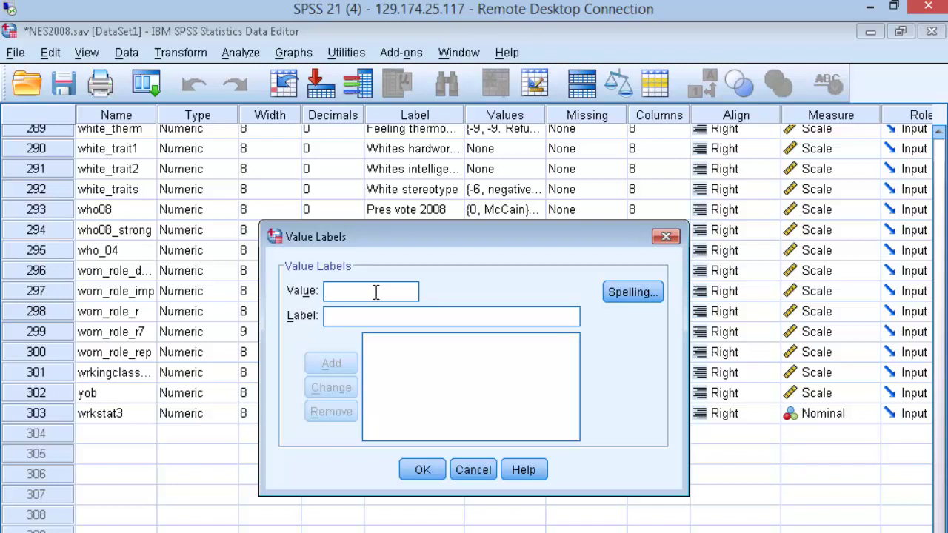
Add labels 1 Working now, 2 Unemployed, 3 Not in labor force and save
type("1")
left_click(363, 319)
type("Working now")
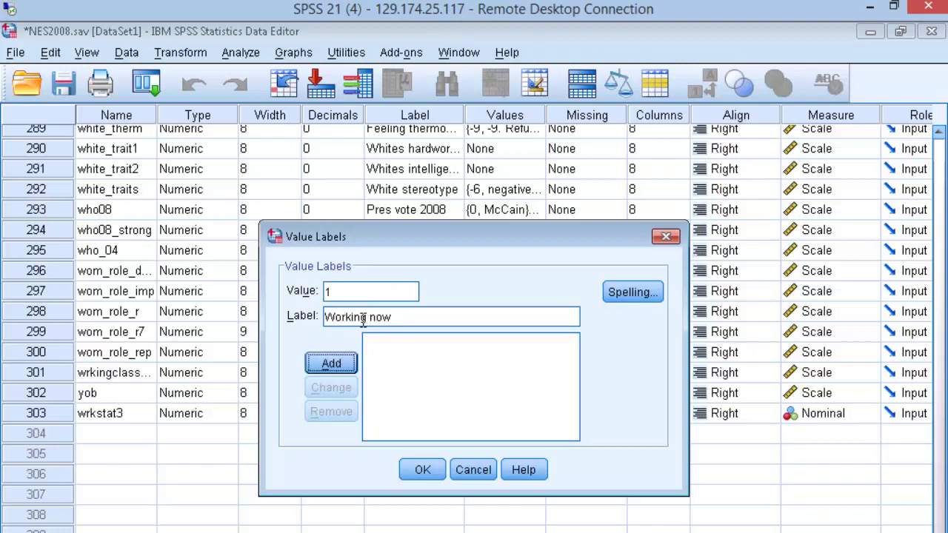
key("Return")
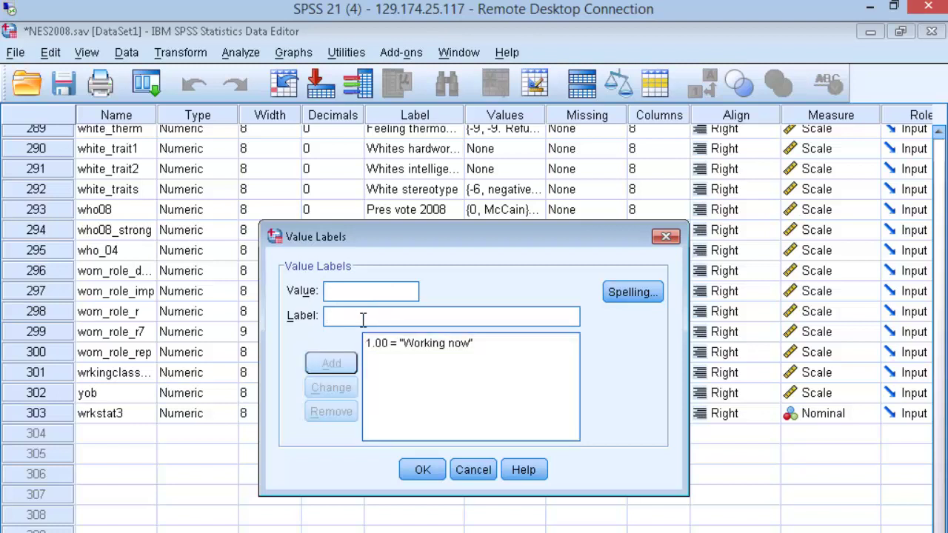
type("Un")
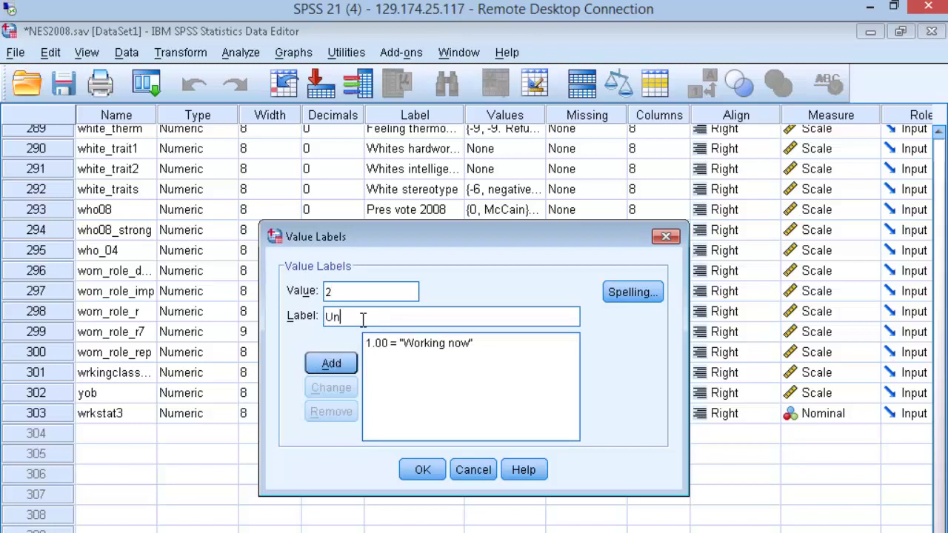
type("employed")
key("Return")
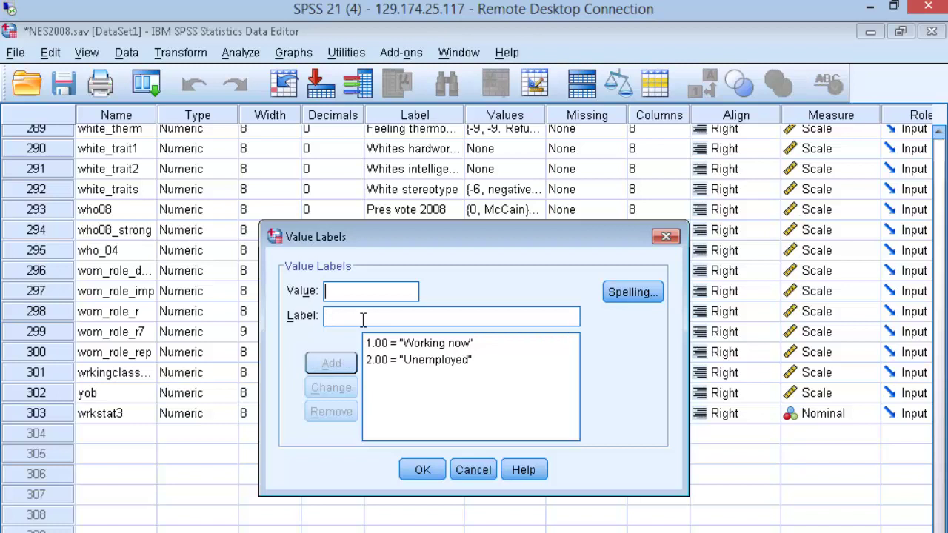
type("3")
left_click(363, 317)
type("Not in labor ")
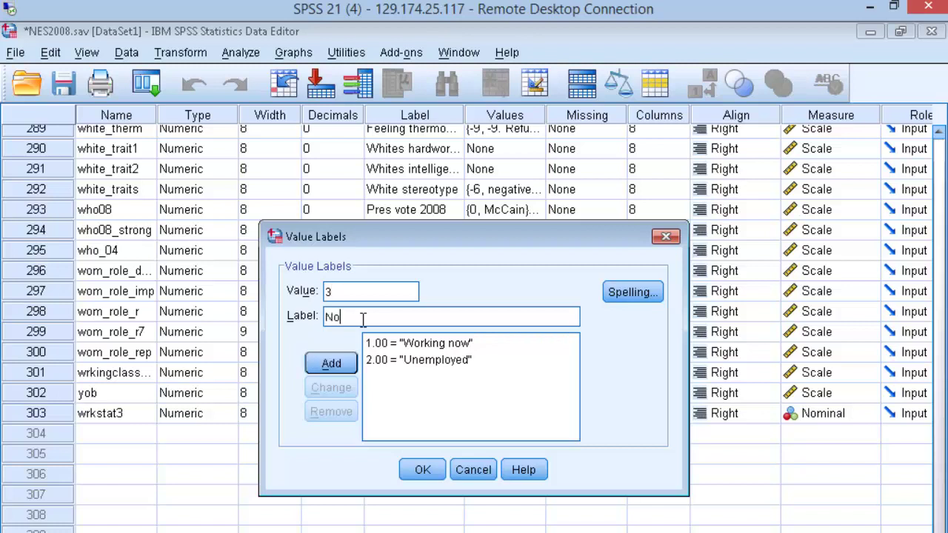
type("force")
key("Return")
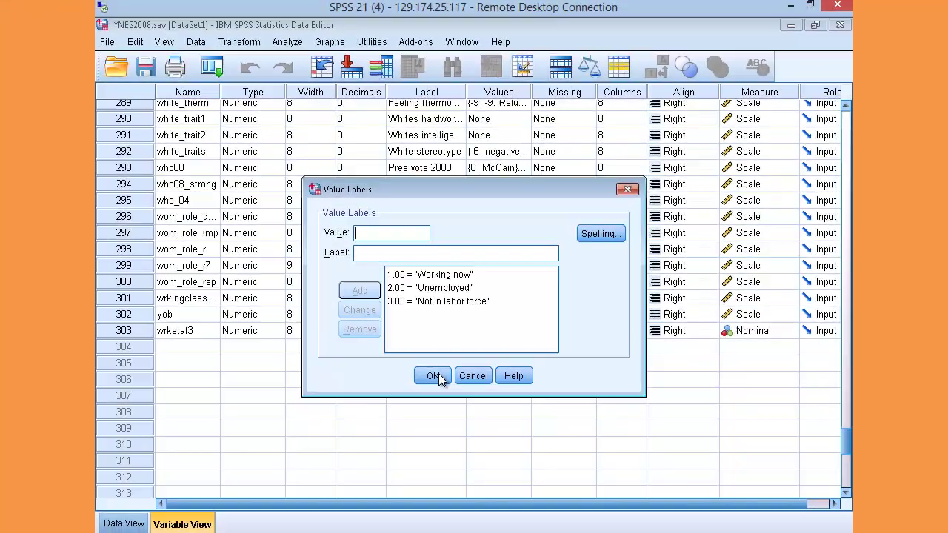
left_click(430, 465)
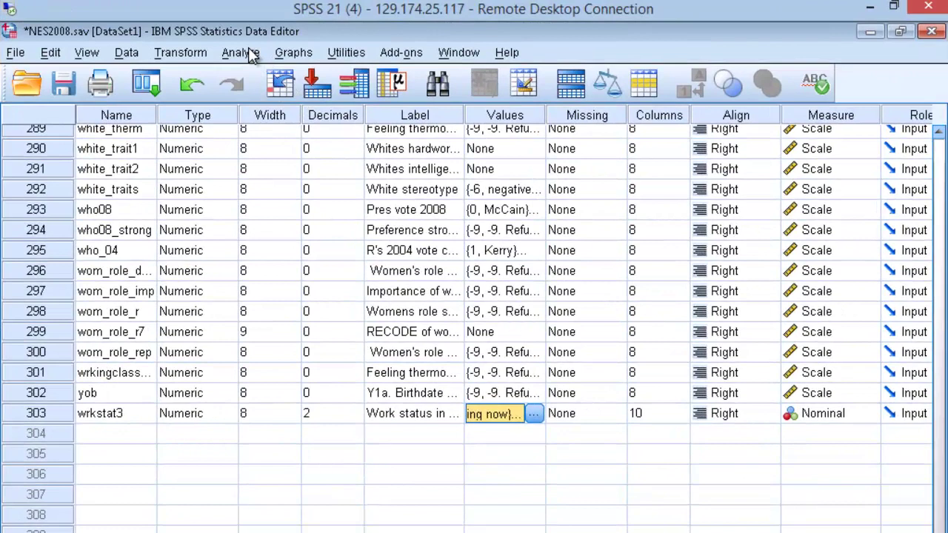
Open Frequencies and remove employ_status from the Variable(s) list
left_click(277, 46)
mouse_move(262, 99)
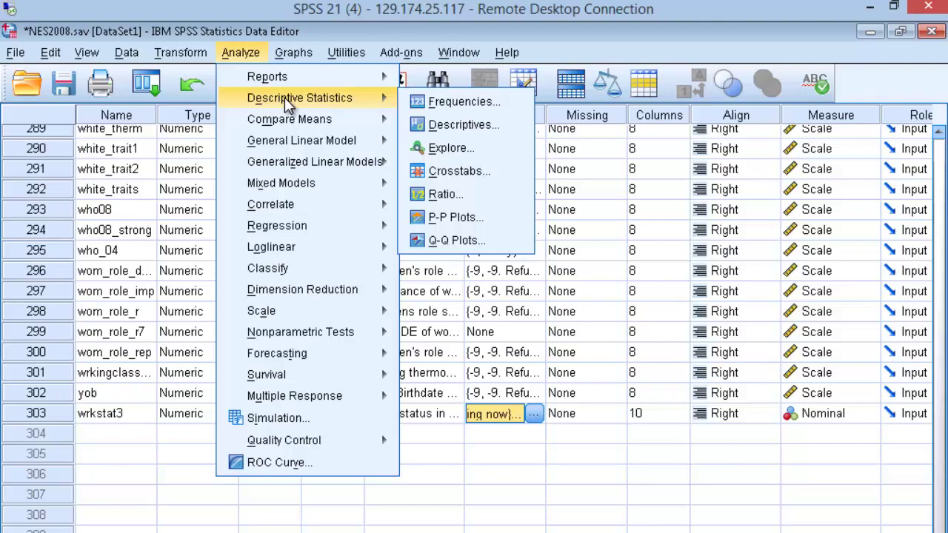
left_click(456, 102)
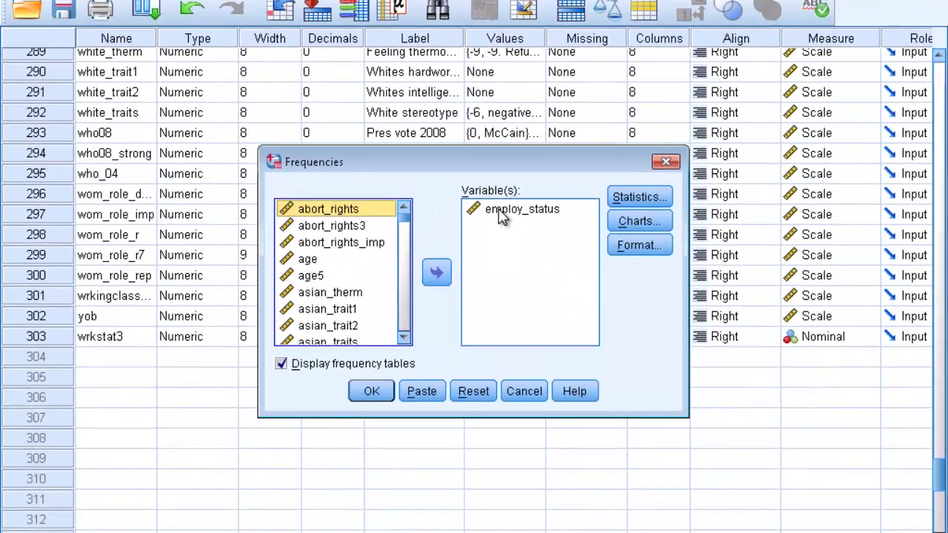
left_click(511, 242)
left_click(429, 307)
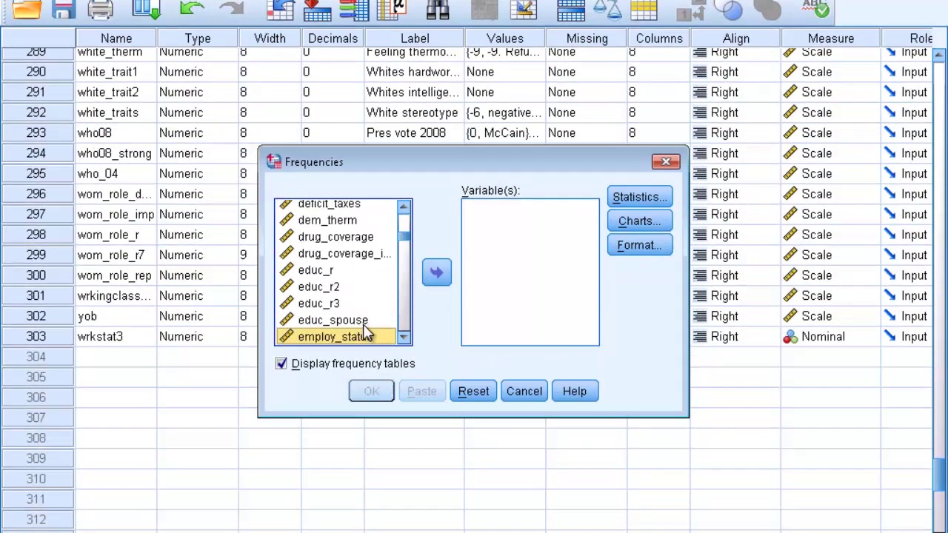
Run a frequency table of wrkstat3 and maximize the Viewer
key("w")
left_click(404, 339)
left_click(405, 338)
left_click(404, 338)
left_click(405, 340)
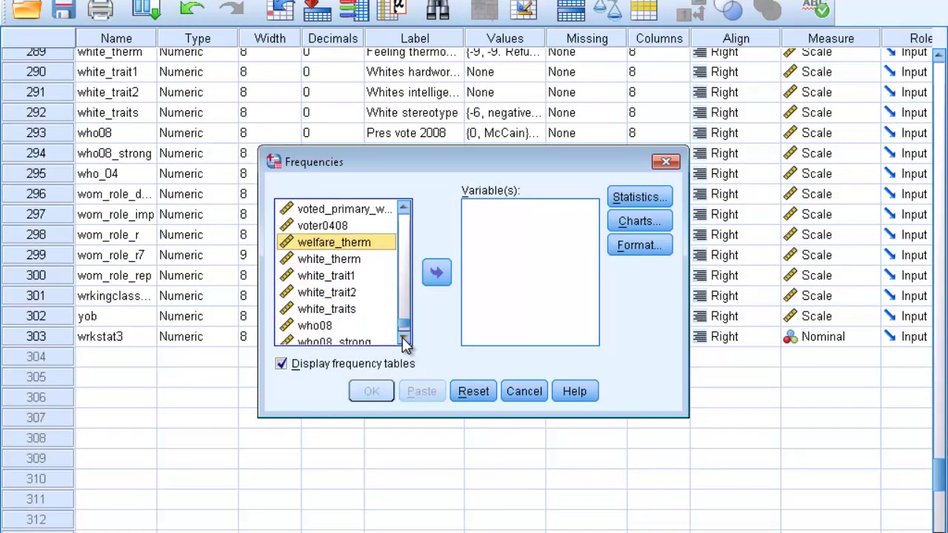
left_click(404, 340)
left_click(404, 340)
left_click(405, 340)
left_click(404, 340)
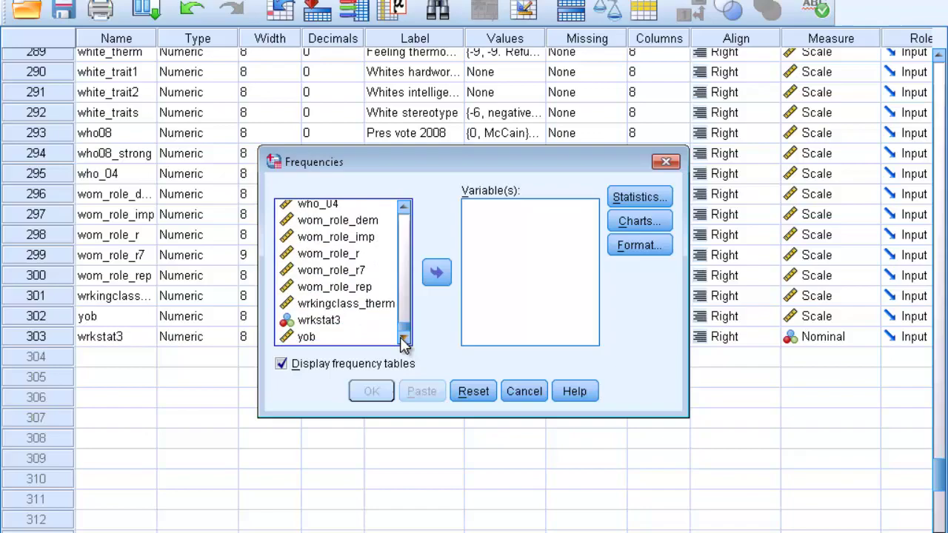
left_click(331, 322)
left_click(436, 273)
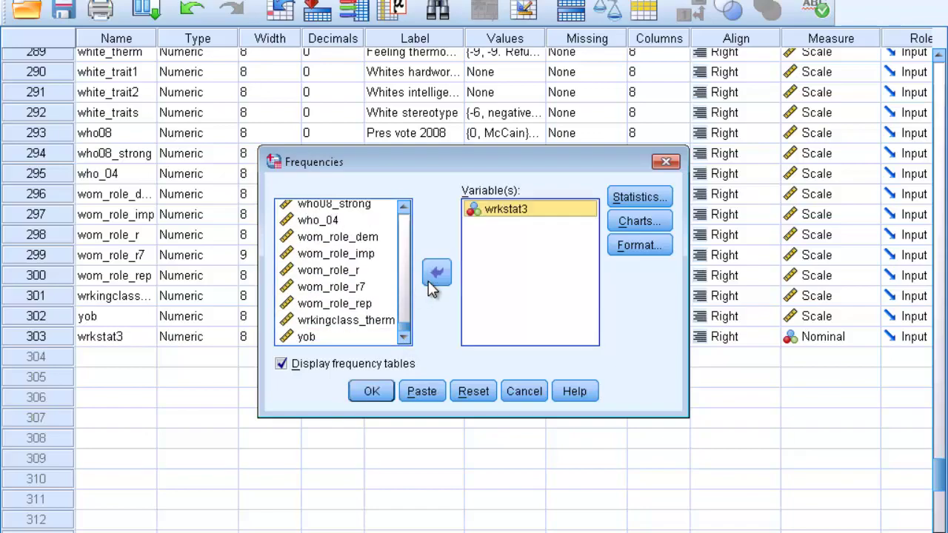
left_click(377, 391)
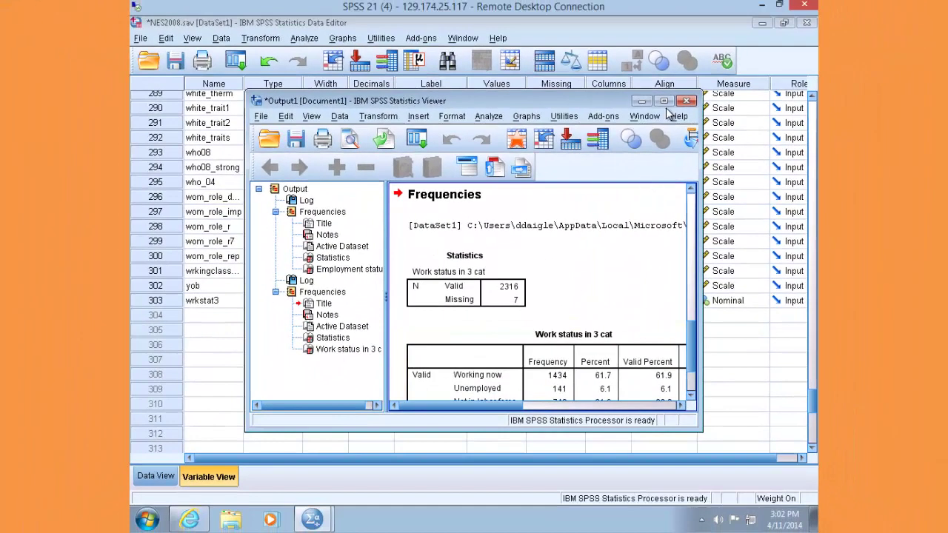
left_click(665, 100)
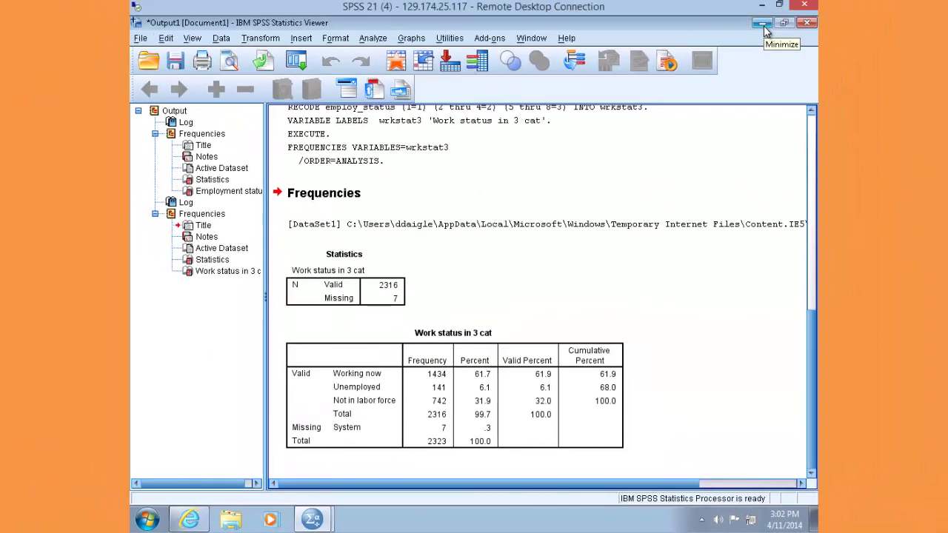
Back in the Data Editor, reopen Frequencies and remove wrkstat3 from Variable(s)
left_click(763, 25)
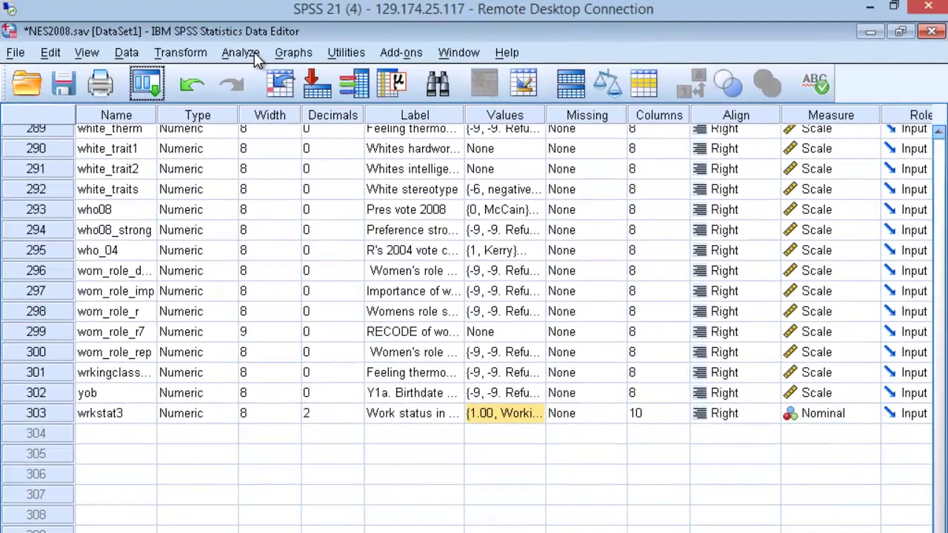
left_click(242, 53)
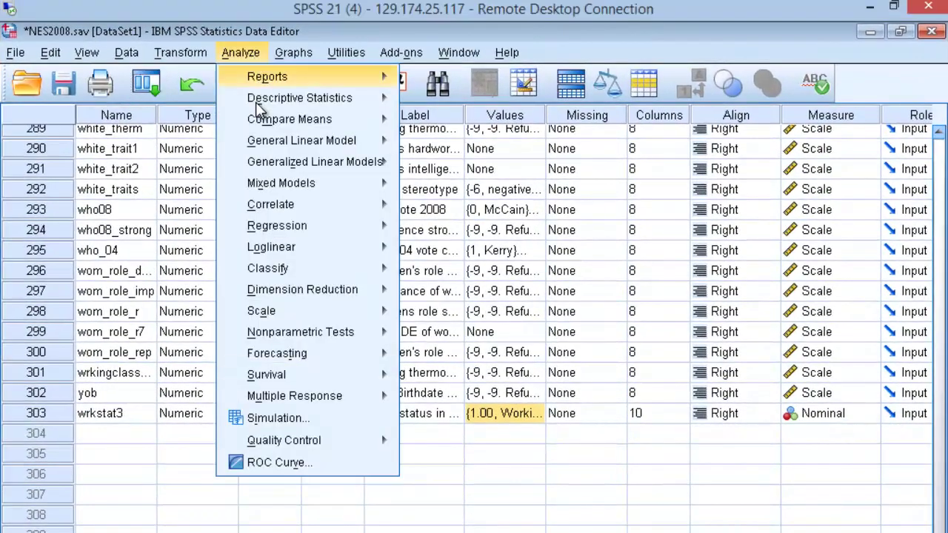
mouse_move(259, 102)
left_click(437, 103)
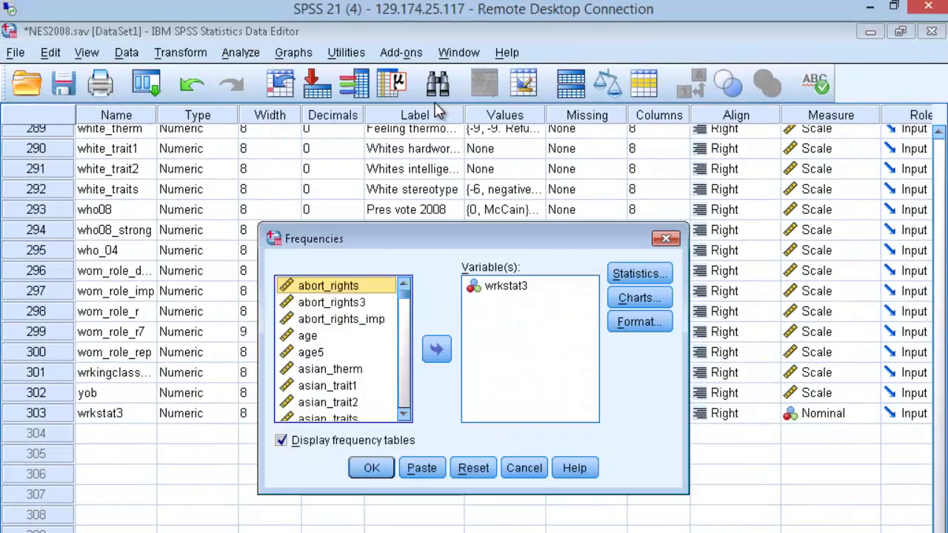
left_click(508, 286)
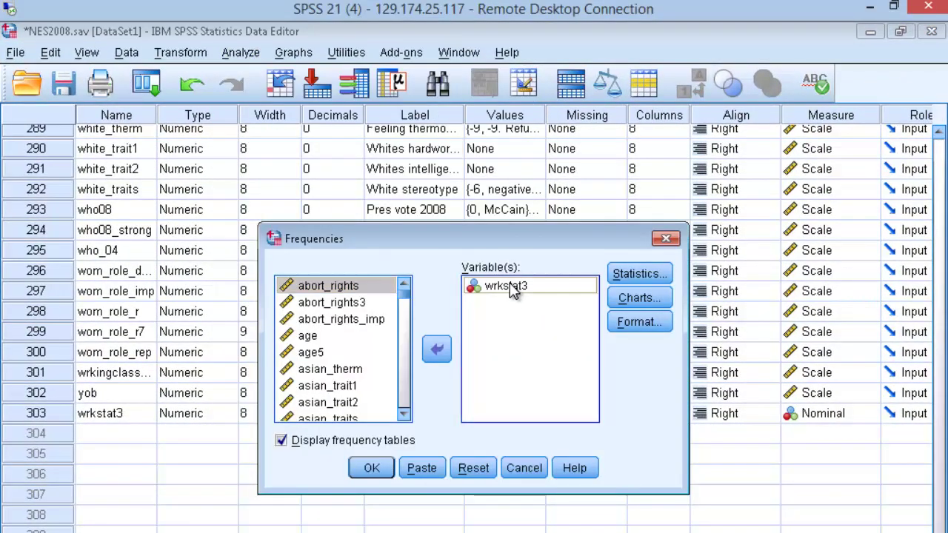
left_click(437, 349)
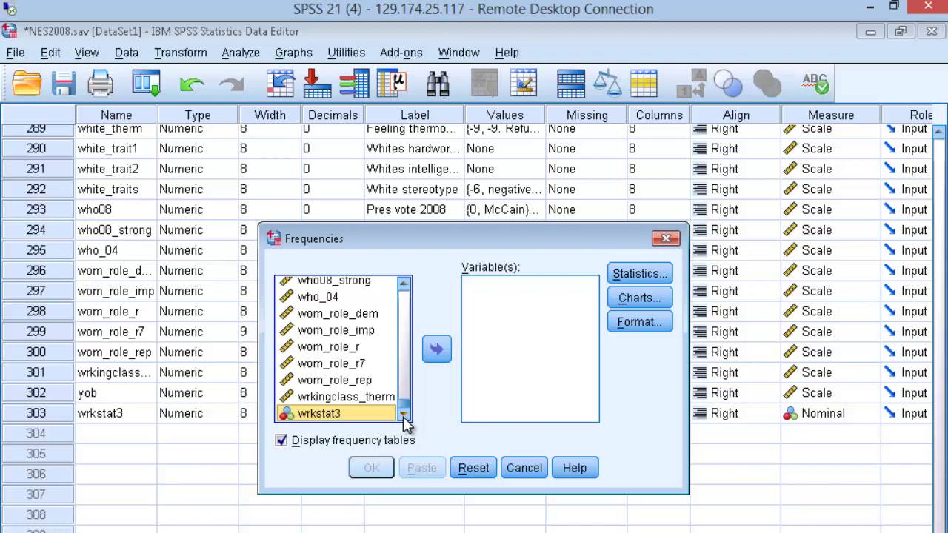
Run a frequency table of obama_therm (2303 valid, 20 missing) and review it
left_click(360, 381)
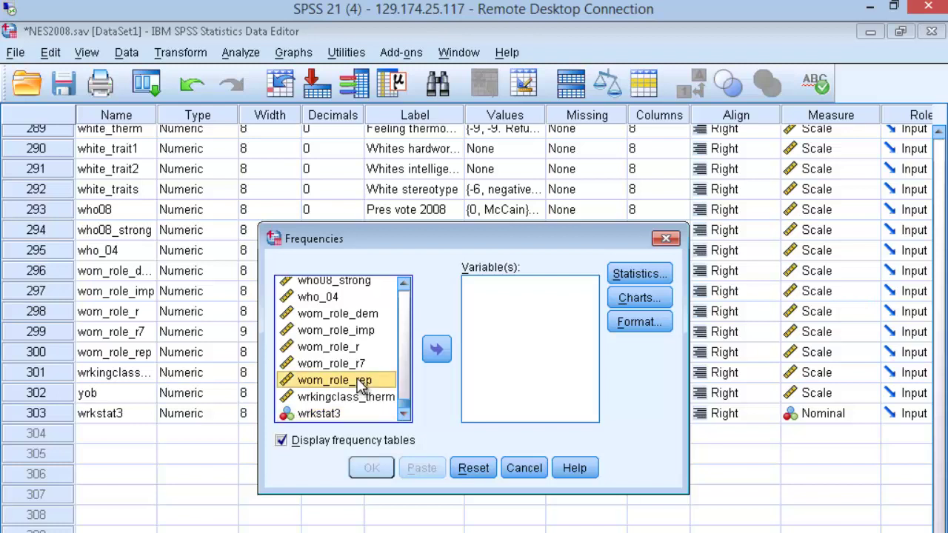
key("o")
left_click(362, 304)
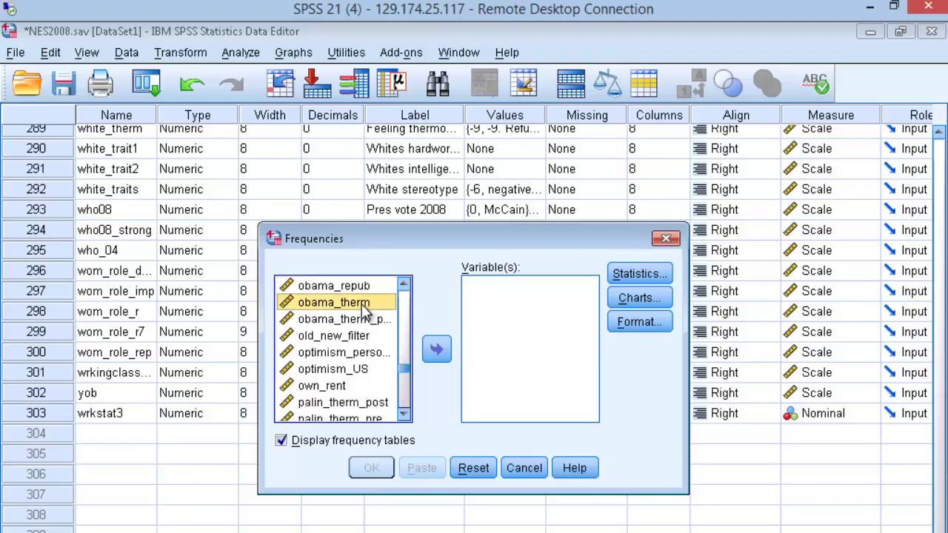
left_click(436, 349)
left_click(371, 467)
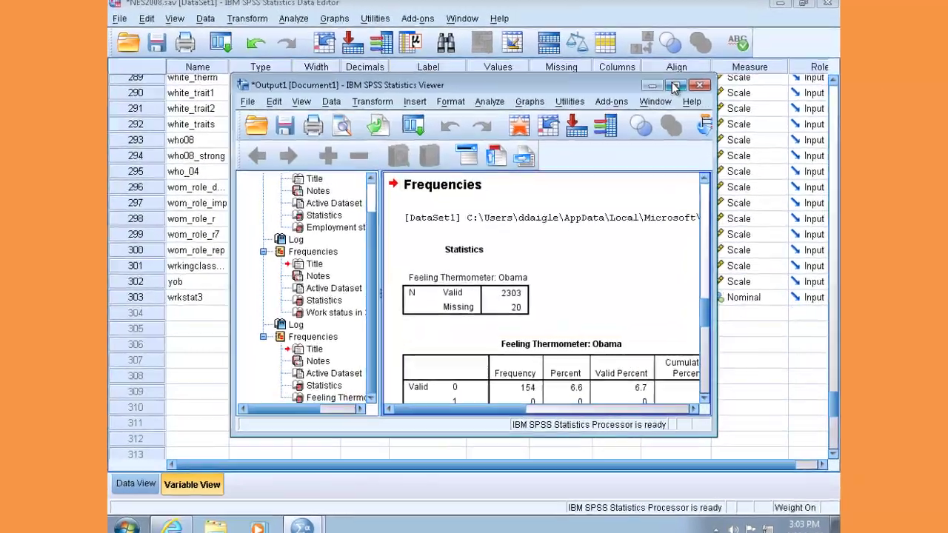
double_click(646, 104)
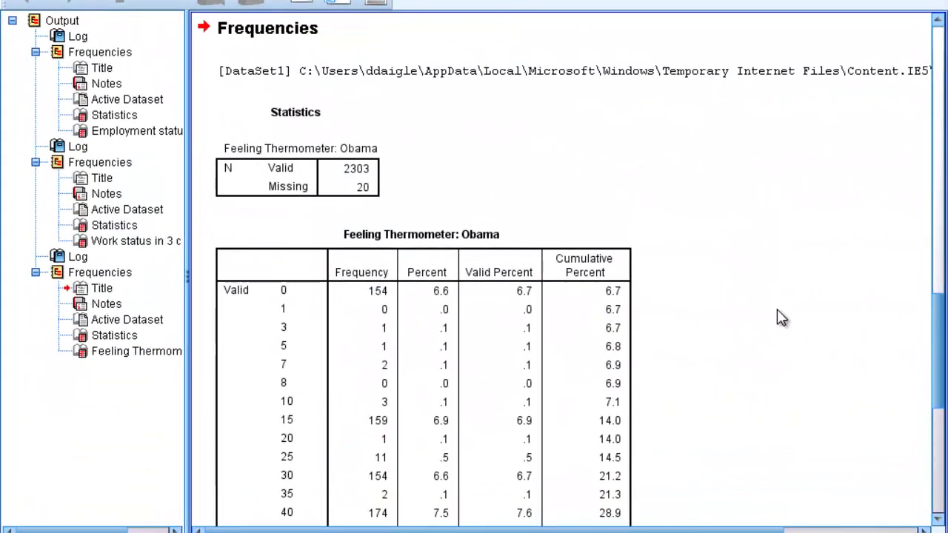
scroll(777, 319, "down", 3)
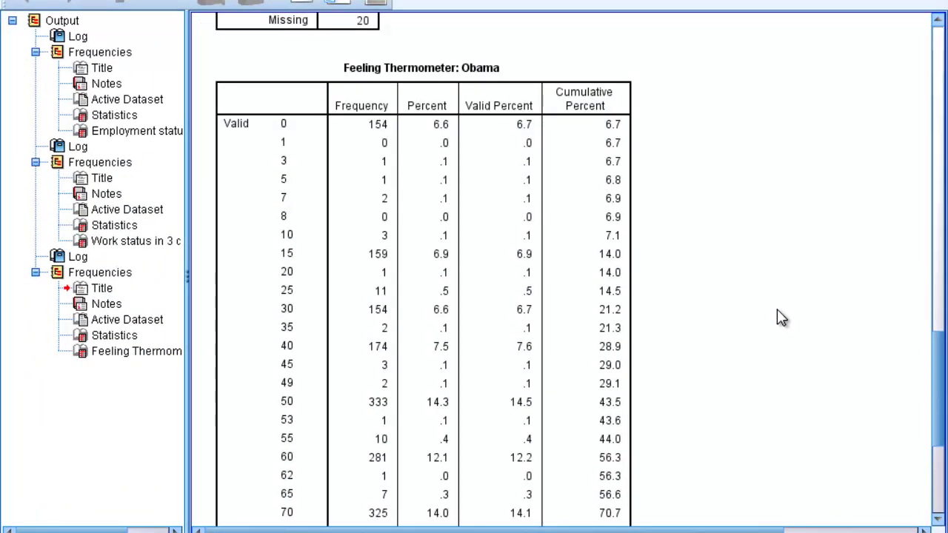
scroll(777, 311, "down", 6)
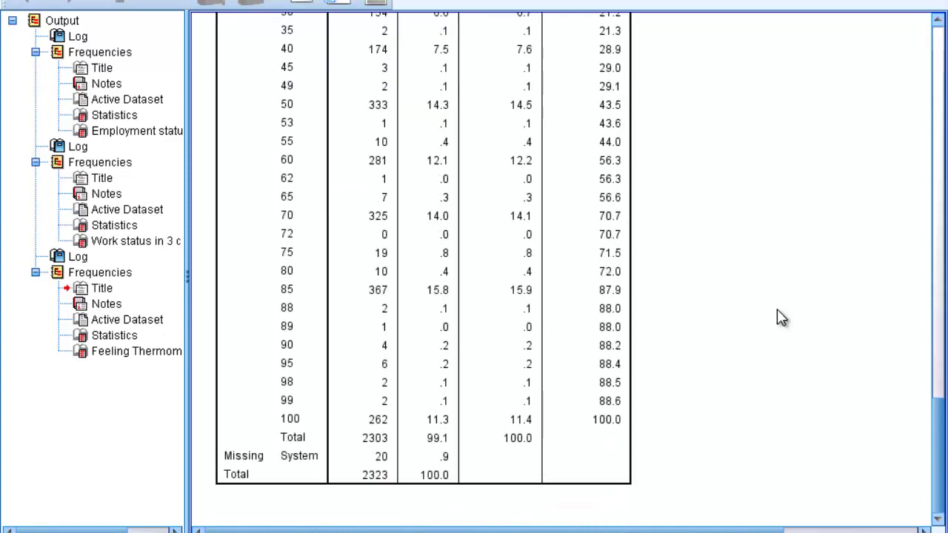
scroll(777, 312, "up", 6)
scroll(777, 309, "down", 6)
scroll(778, 321, "up", 10)
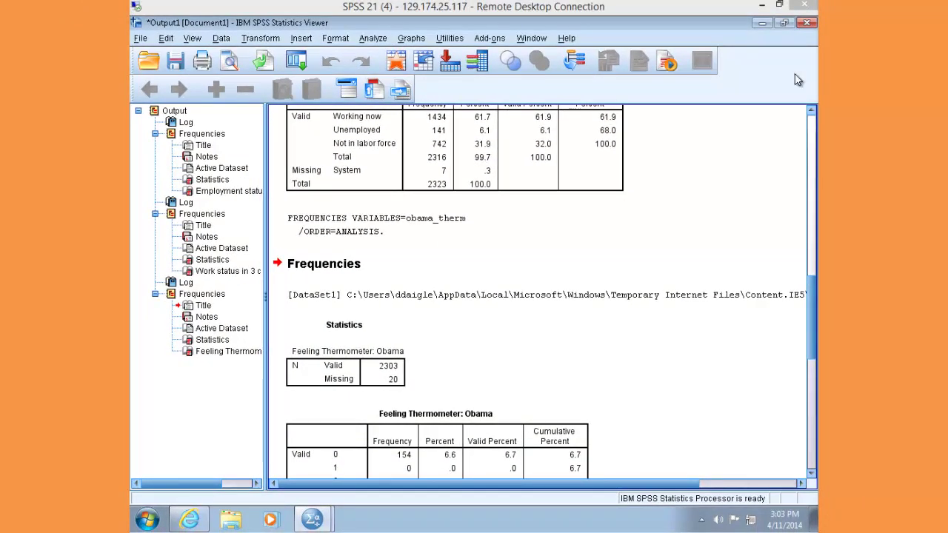
Open Recode into Different Variables and clear the leftover employ_status → wrkstat3 entry
left_click(762, 23)
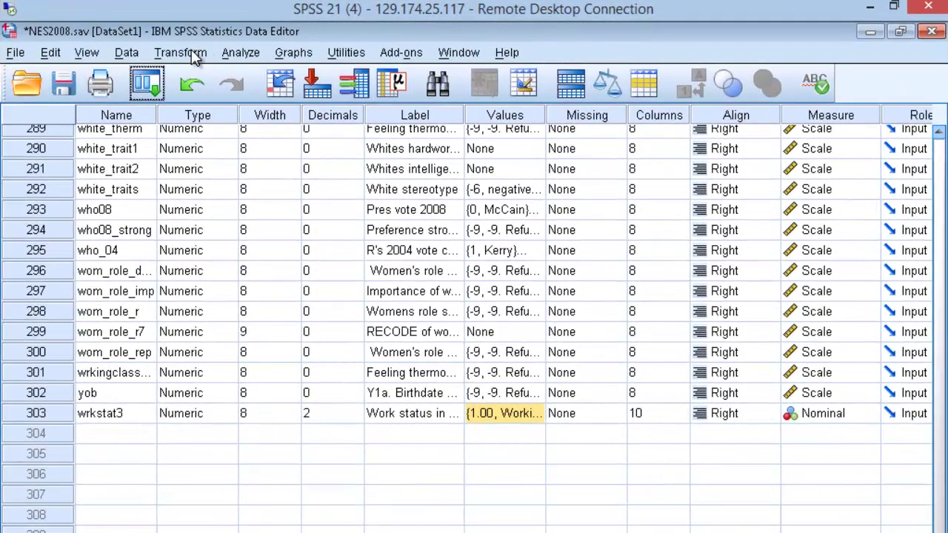
left_click(248, 41)
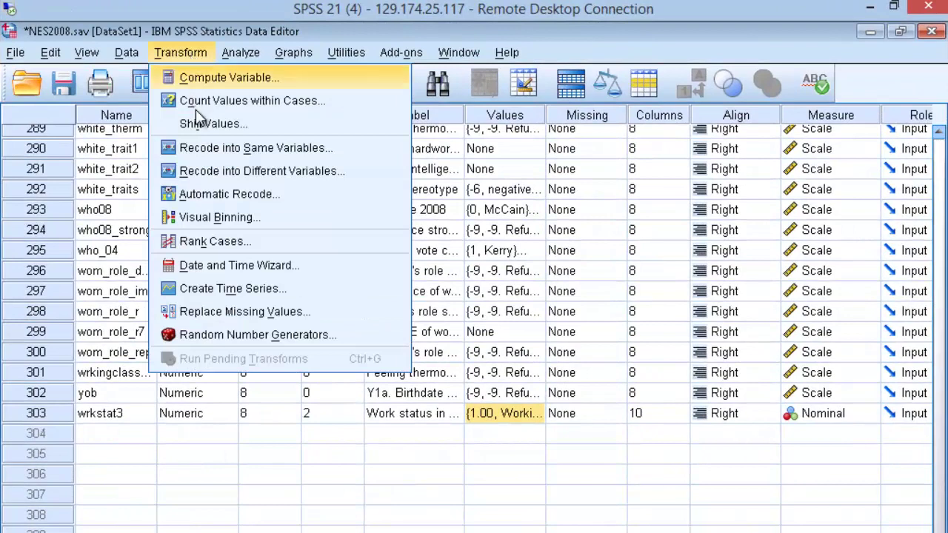
left_click(206, 173)
left_click(415, 253)
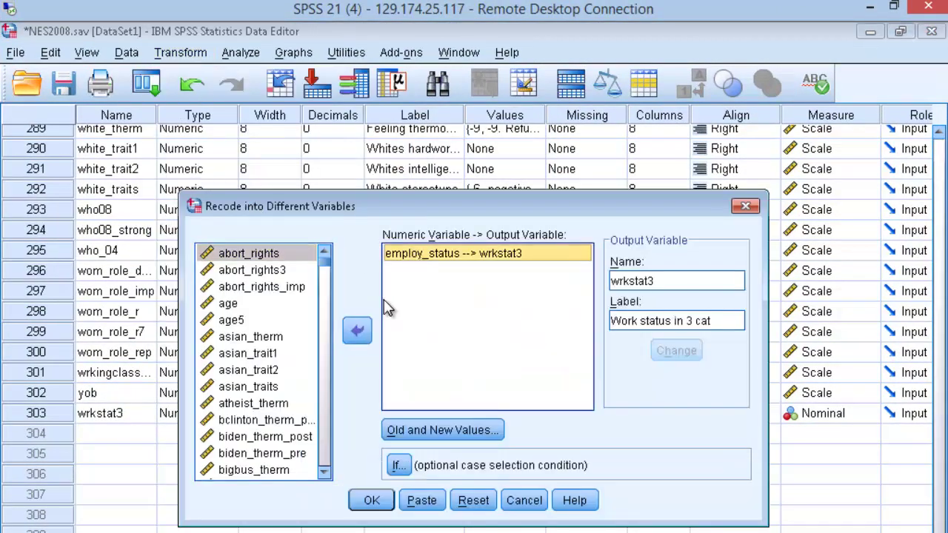
left_click(357, 332)
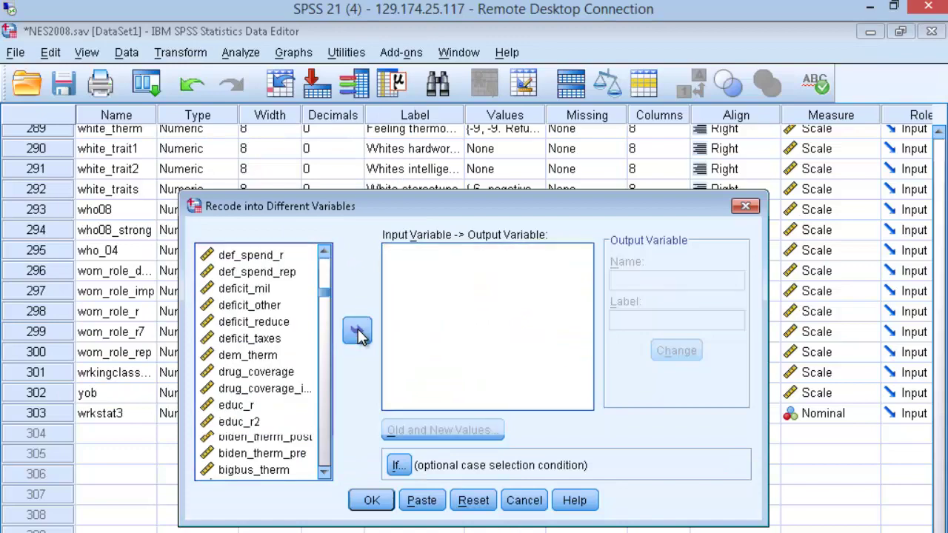
Make obama_therm the variable to recode
left_click(263, 357)
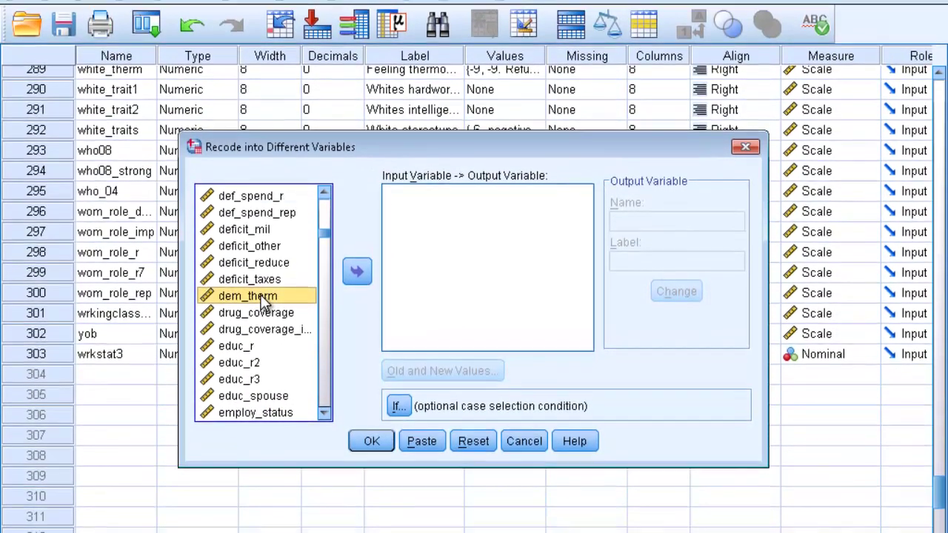
key("o")
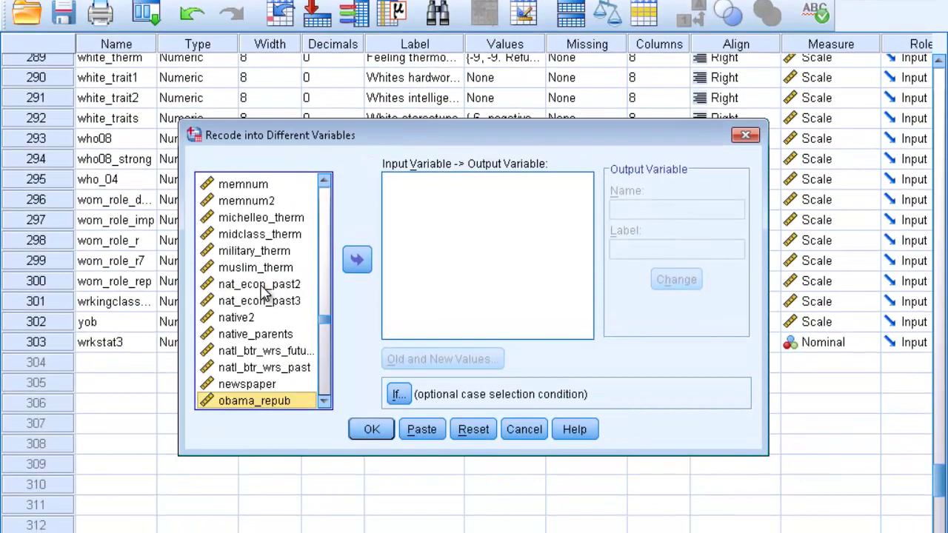
left_click(324, 401)
left_click(323, 401)
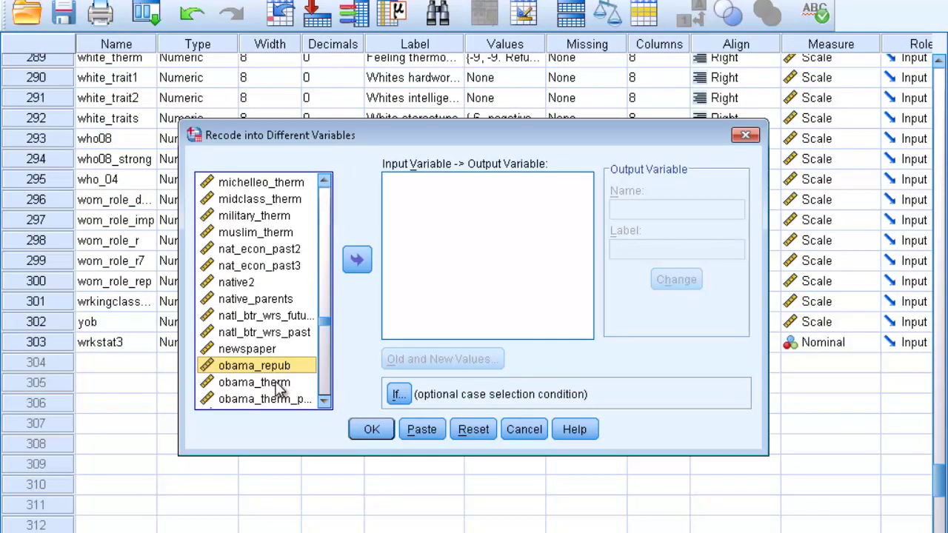
left_click(275, 383)
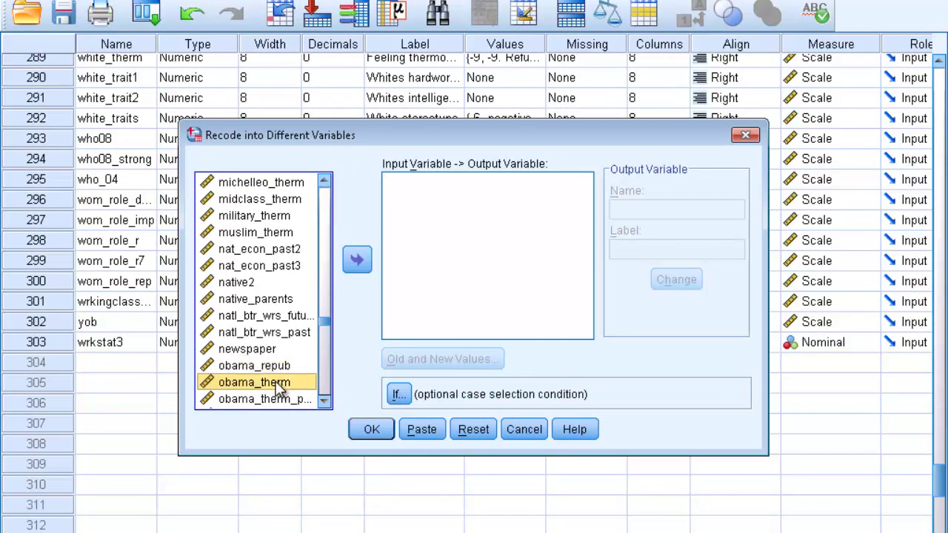
left_click(353, 268)
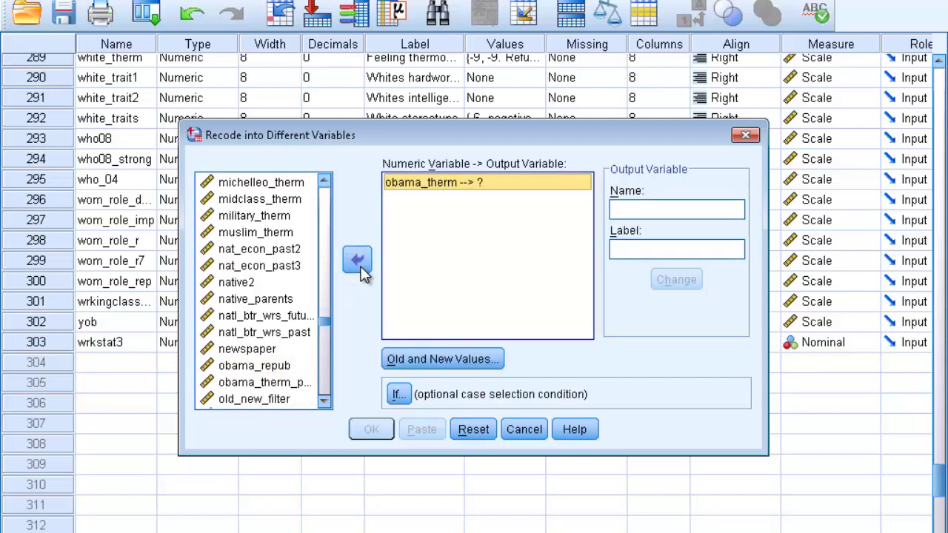
Name the output variable obamatherm5 with label 'Obama Thermometer in 5 cat'
left_click(637, 208)
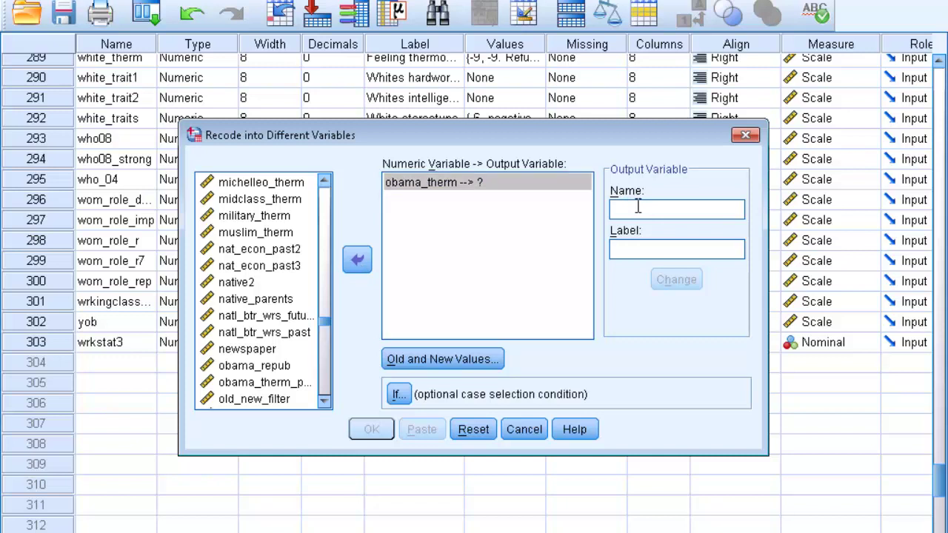
type("obm")
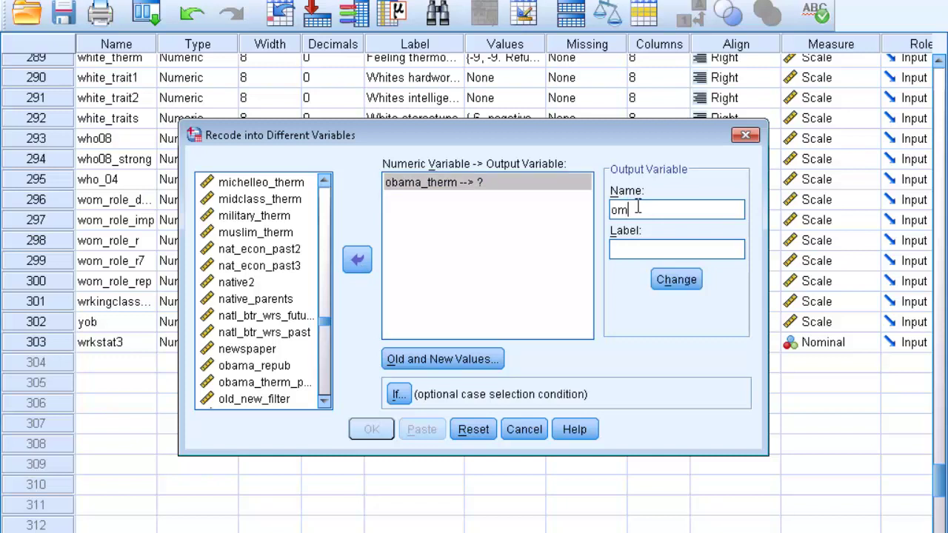
key("BackSpace")
key("BackSpace")
type("bamatherm")
key("Tab")
type("Obama ")
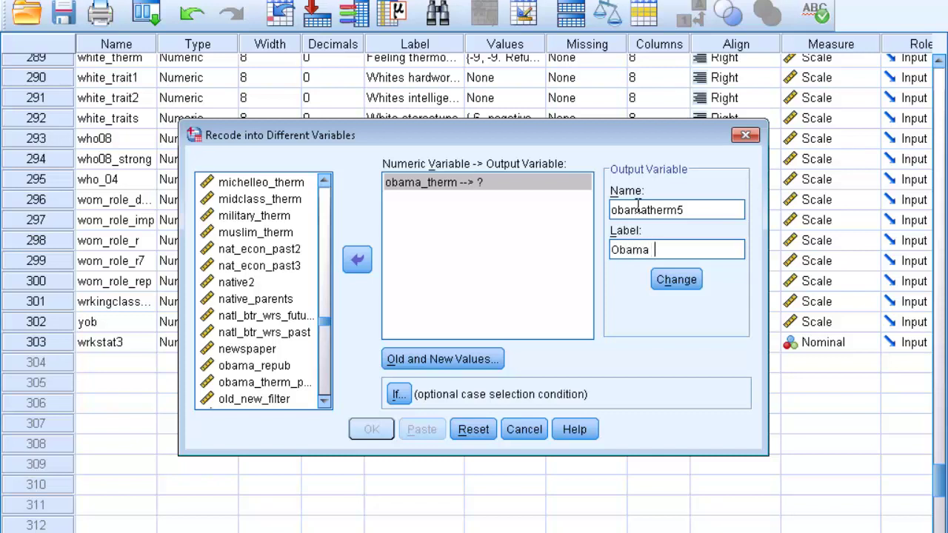
type("Thermom")
key("BackSpace")
key("BackSpace")
key("BackSpace")
type("mometer in 5")
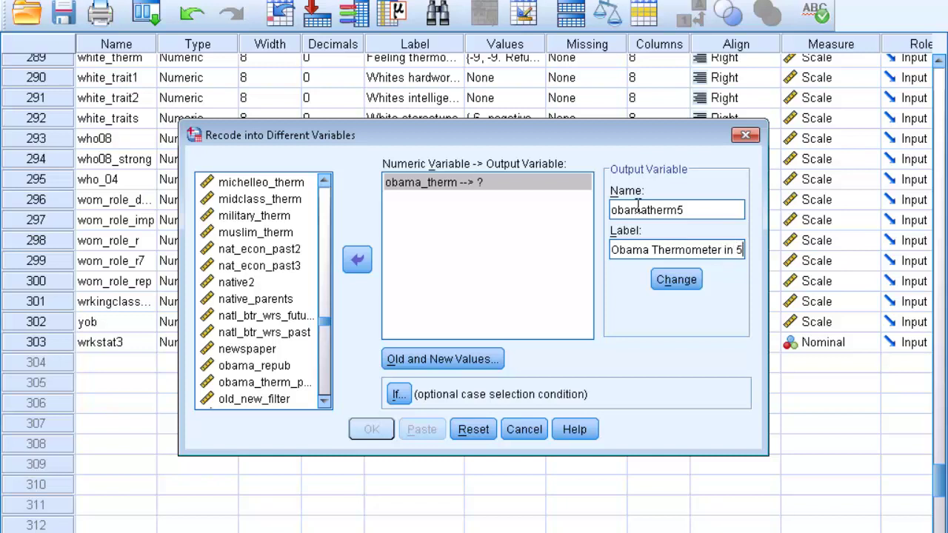
type(" cat")
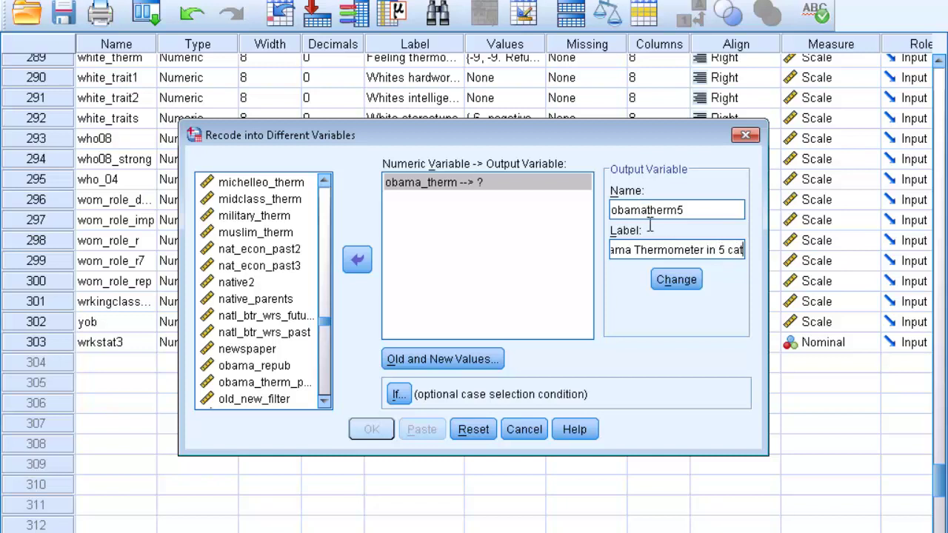
left_click(676, 282)
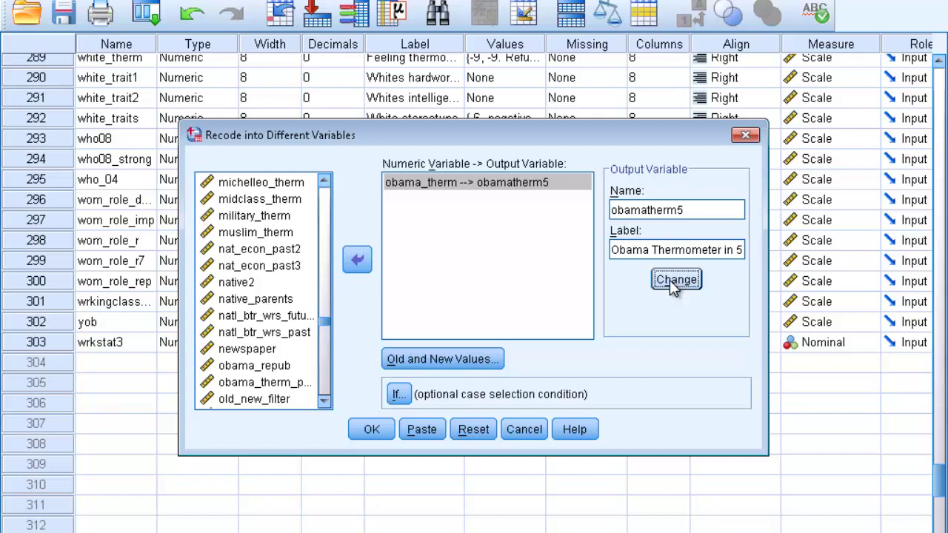
Remove the leftover 5 thru 8 → 3, 2 thru 4 → 2 and 1 → 1 mappings
left_click(456, 362)
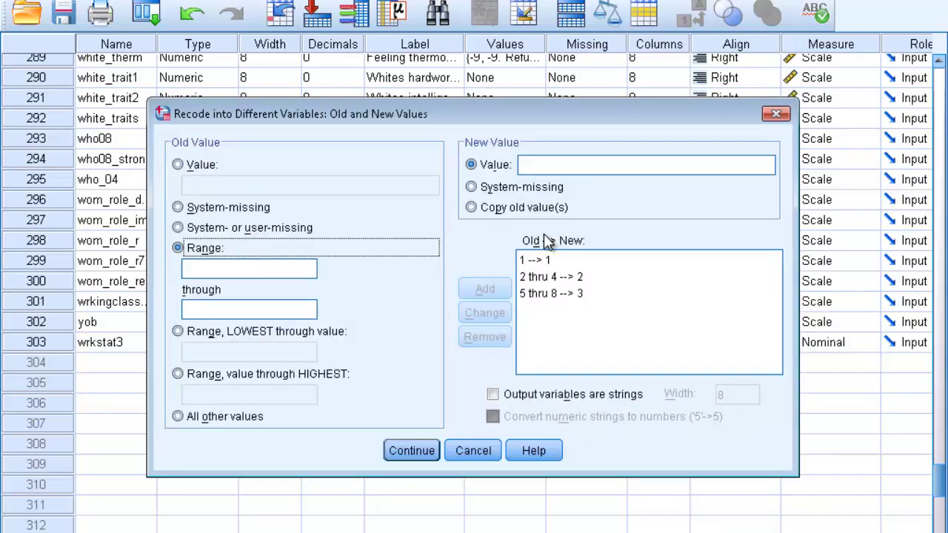
left_click_drag(595, 112, 628, 82)
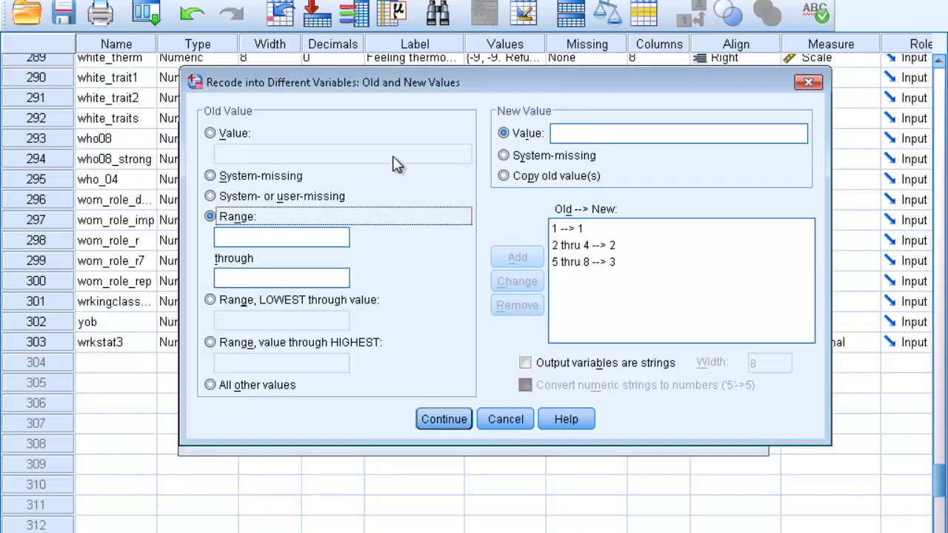
left_click(561, 264)
left_click(517, 304)
left_click(558, 250)
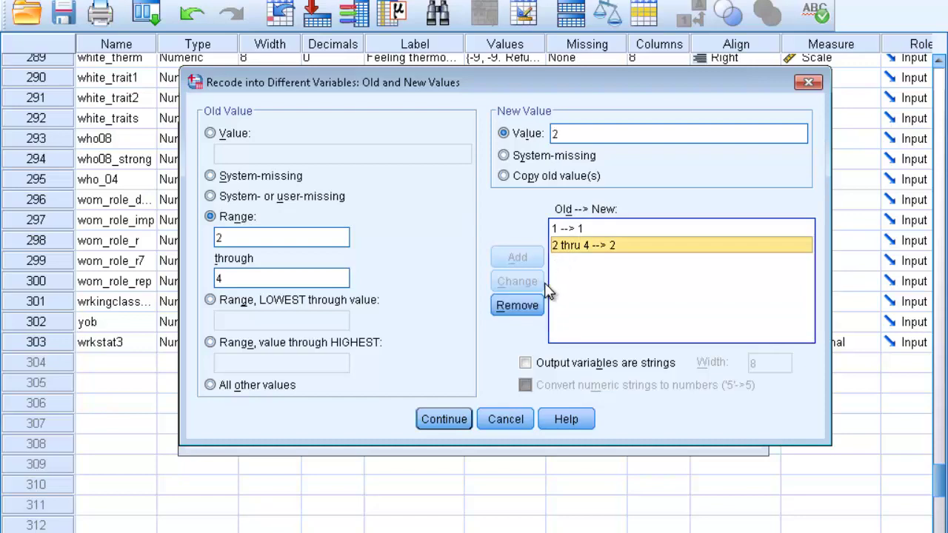
left_click(517, 305)
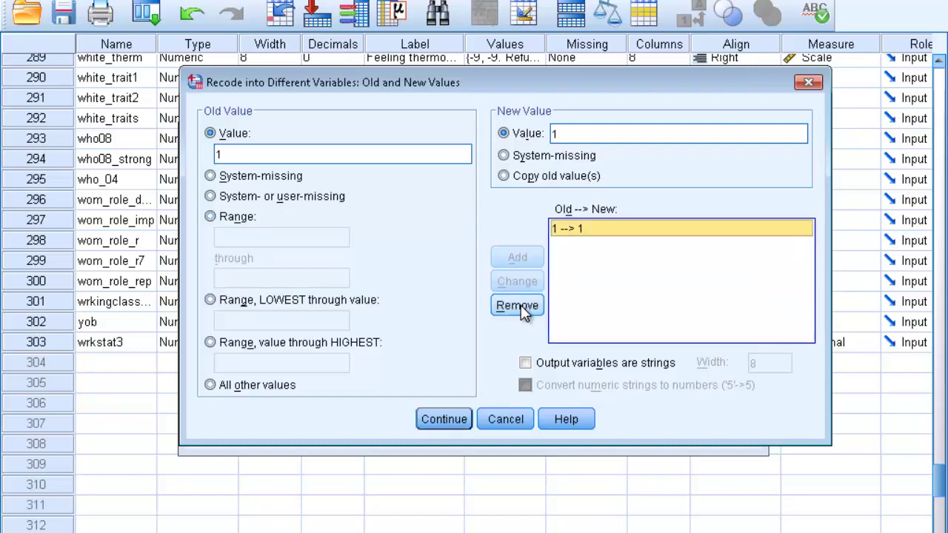
left_click(521, 306)
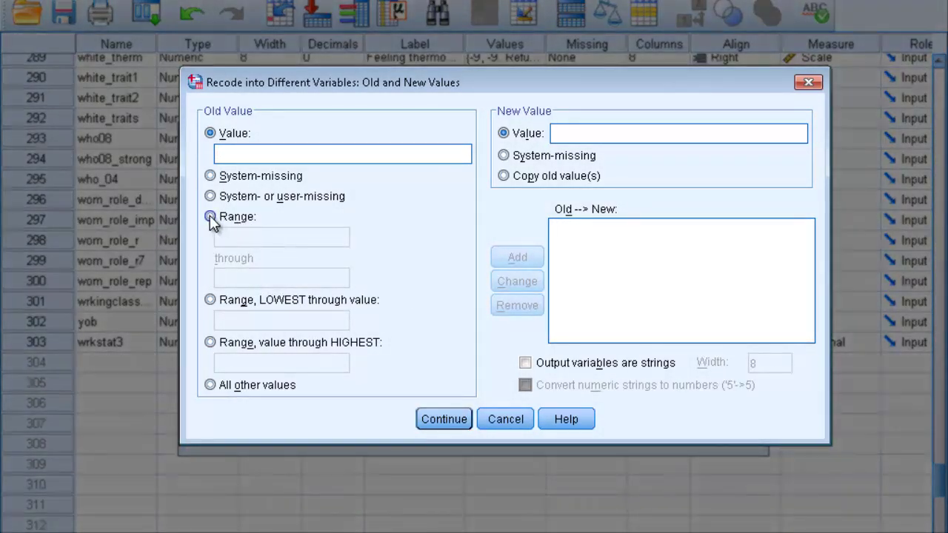
Add range recode rules 0–19 → 1 and 20–39 → 2
left_click(210, 216)
left_click(243, 235)
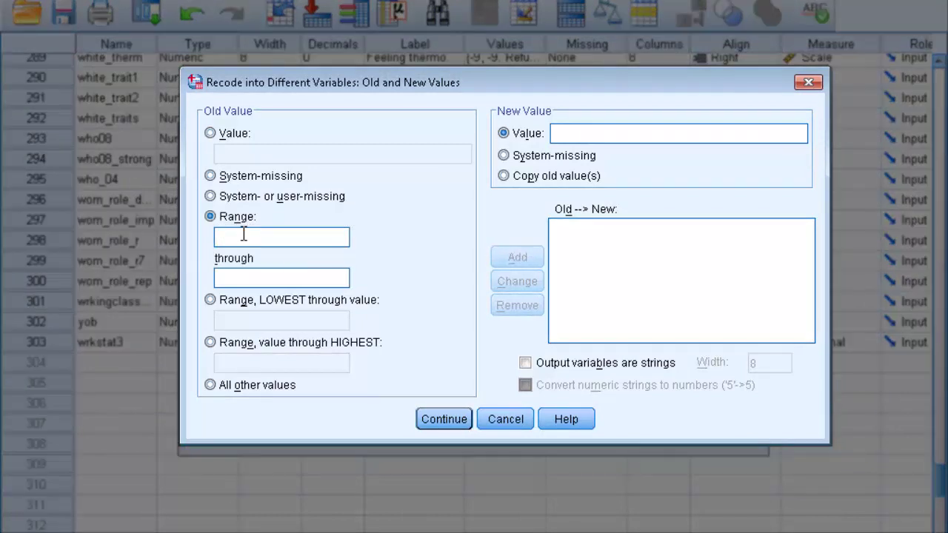
type("0")
type("19")
type("1")
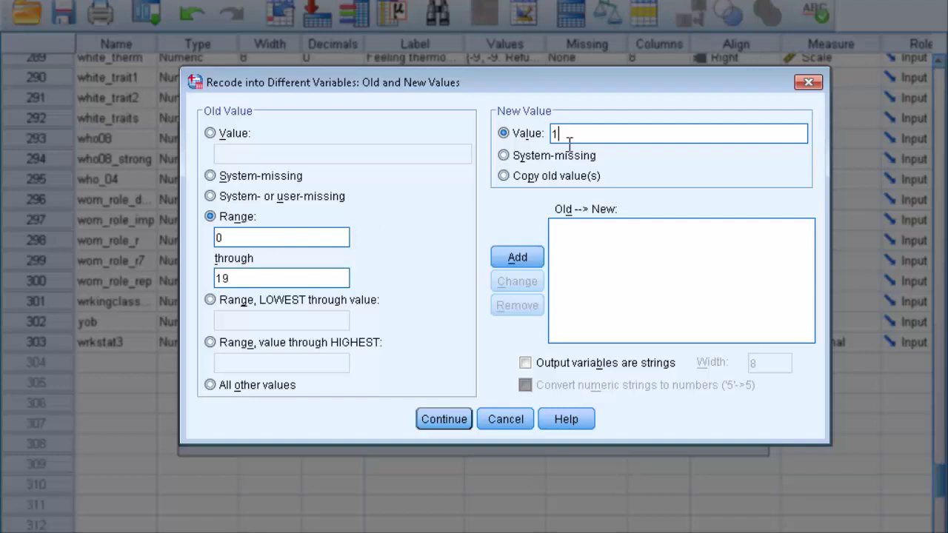
left_click(519, 257)
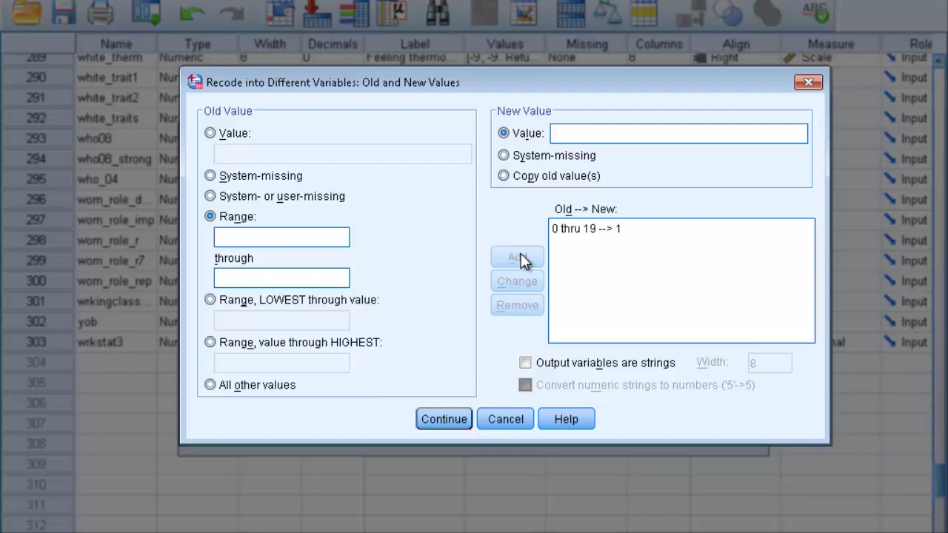
left_click(300, 229)
type("20")
key("Tab")
type("39")
left_click(568, 134)
type("2")
left_click(519, 258)
Add range rules 40–59 → 3 and 60–79 → 4
left_click(328, 234)
type("40")
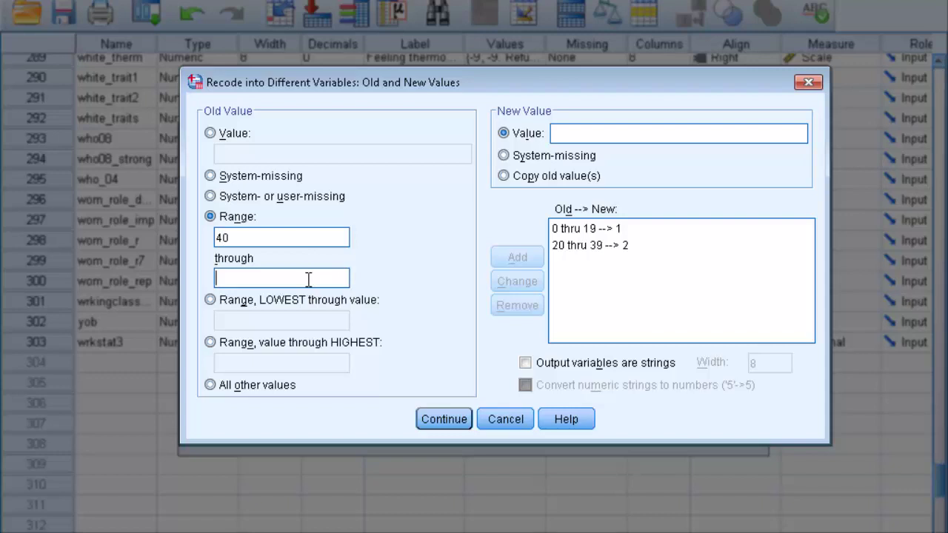
type("59")
left_click(584, 134)
type("3")
left_click(517, 257)
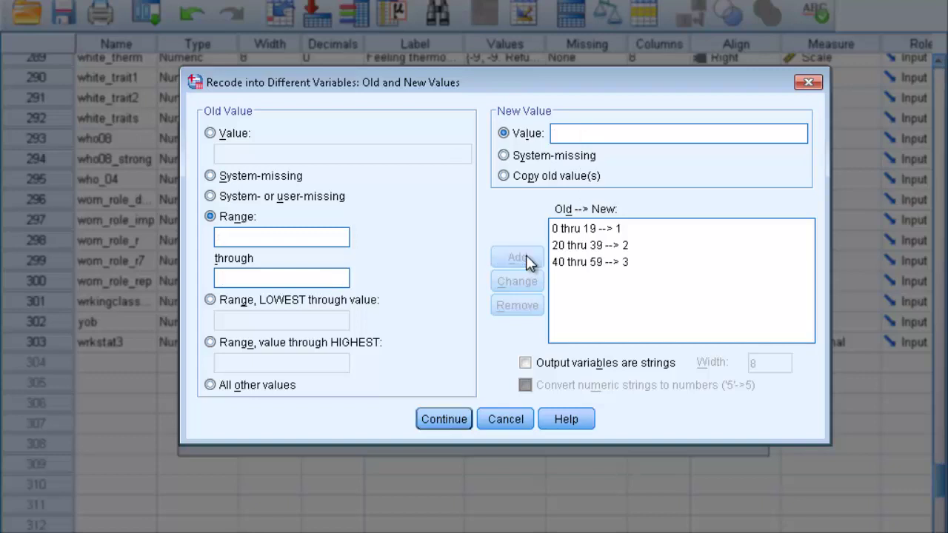
left_click(335, 235)
type("60")
type("79")
left_click(594, 132)
left_click(519, 257)
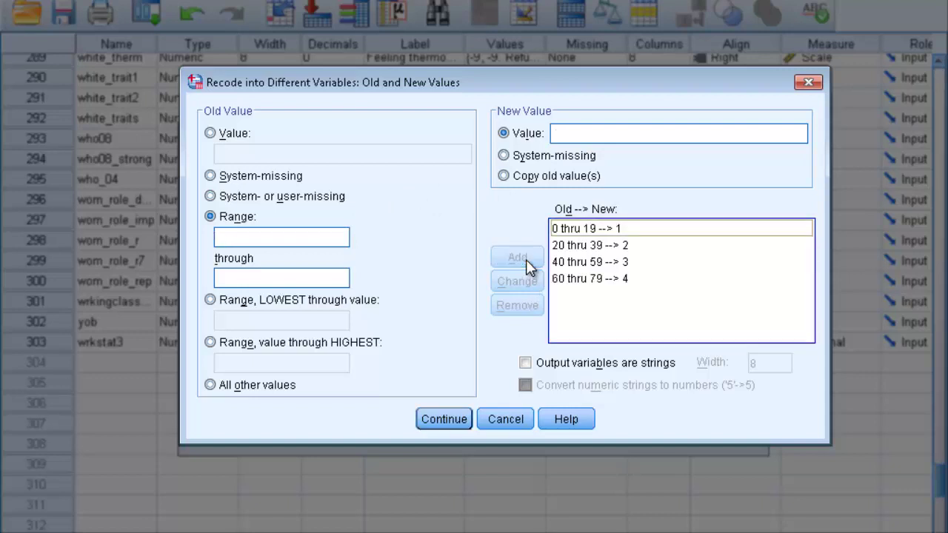
Add the final range rule 80–100 → 5
left_click(335, 241)
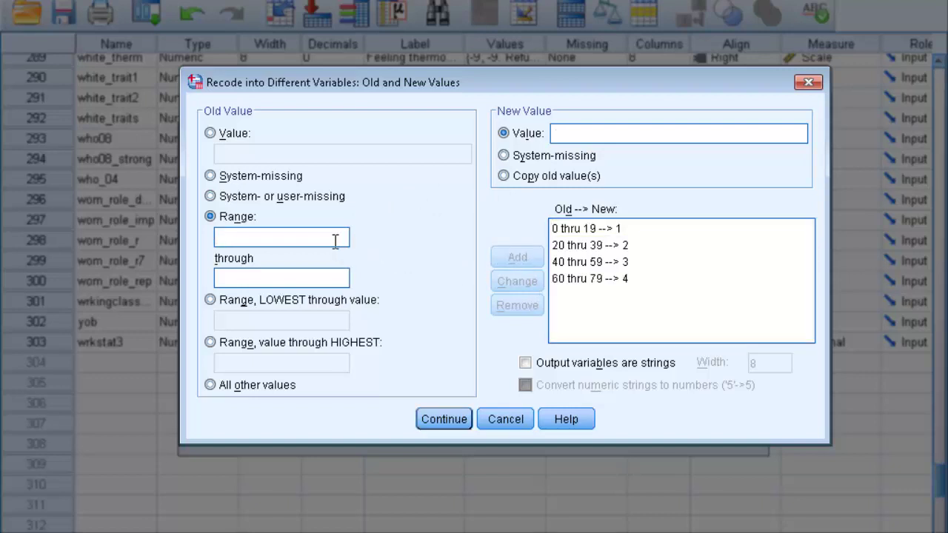
type("80")
type("100")
left_click(586, 128)
type("5")
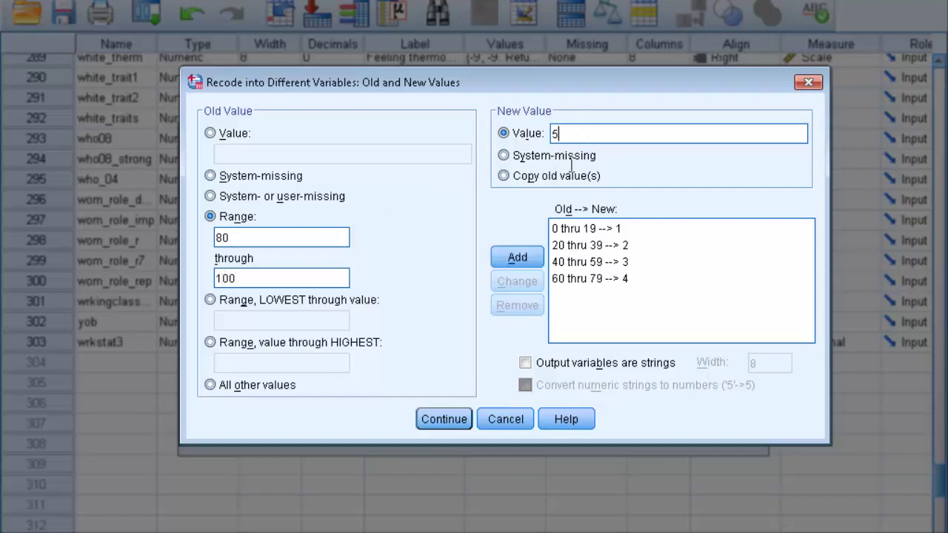
left_click(527, 263)
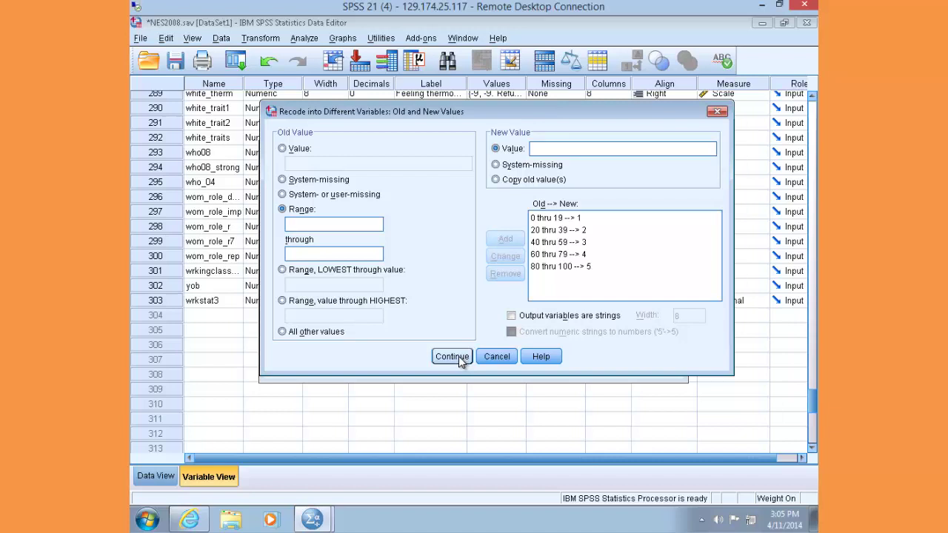
Confirm the five rules and run the recode creating obamatherm5, then minimize the output
left_click(453, 357)
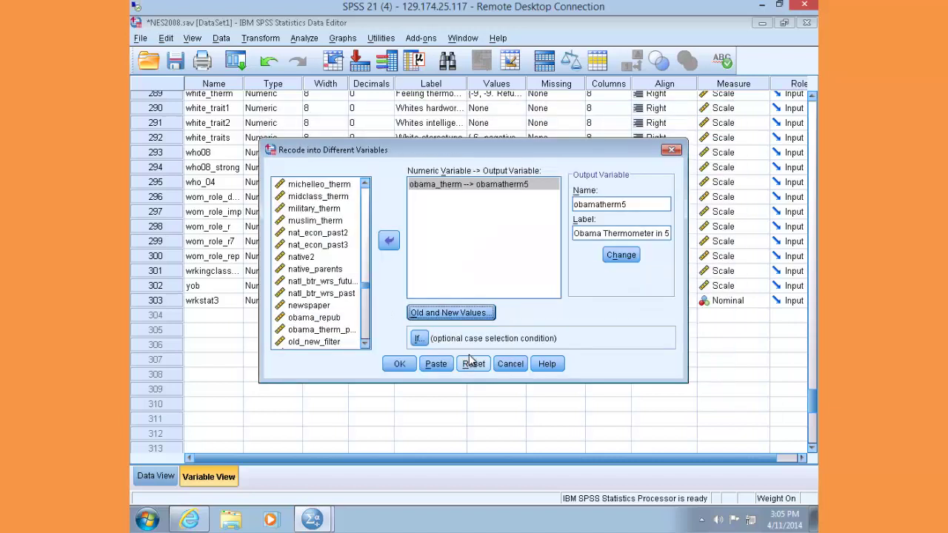
left_click(398, 365)
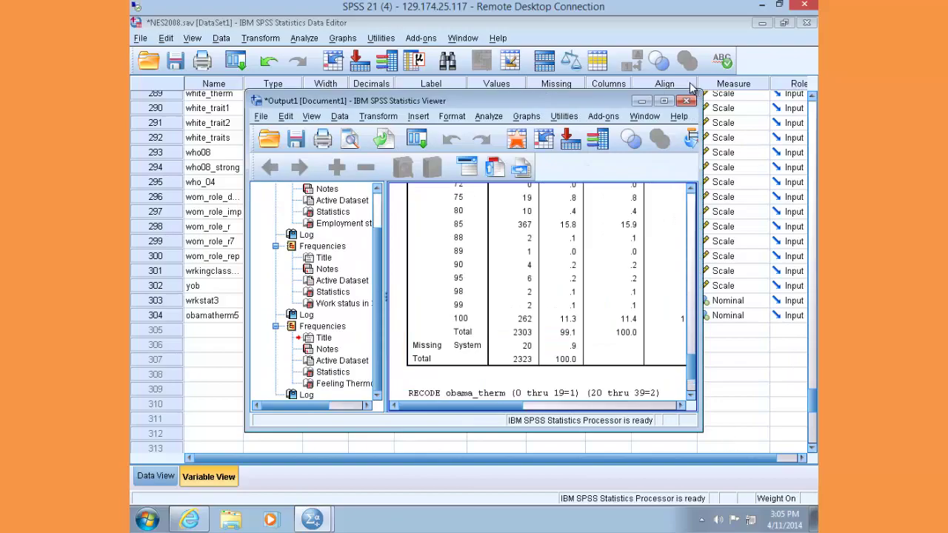
left_click(641, 100)
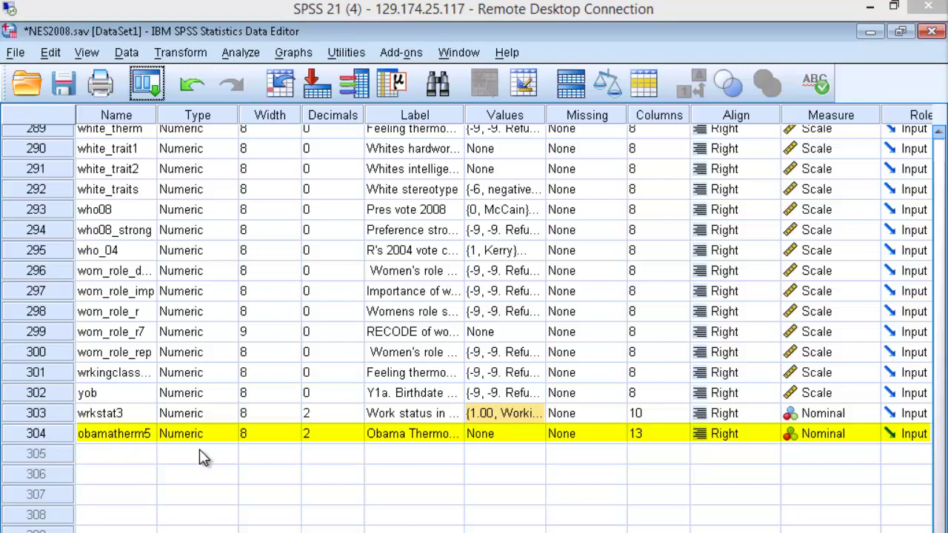
Give obamatherm5 value labels 1 Cold, 2 Cool and 3 Neutral
left_click(538, 434)
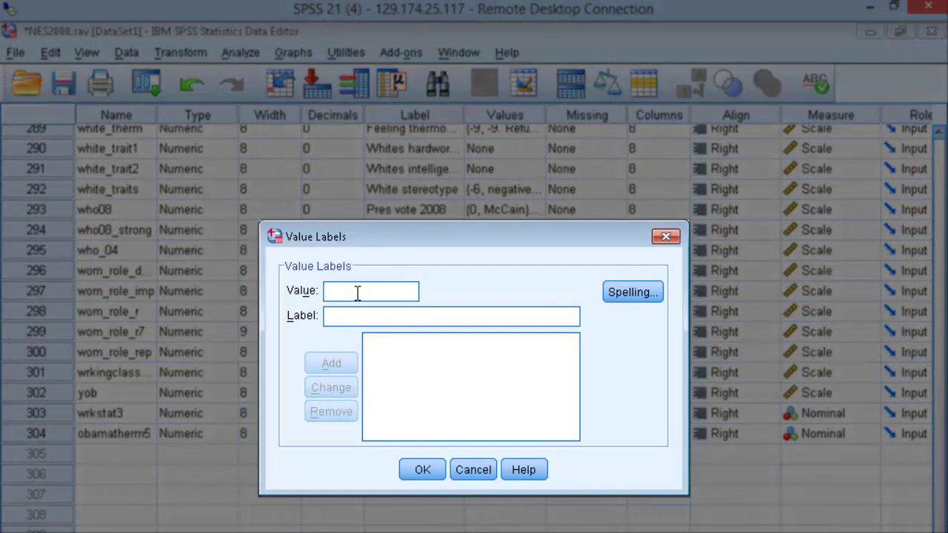
type("1")
key("Tab")
type("Cold")
key("Return")
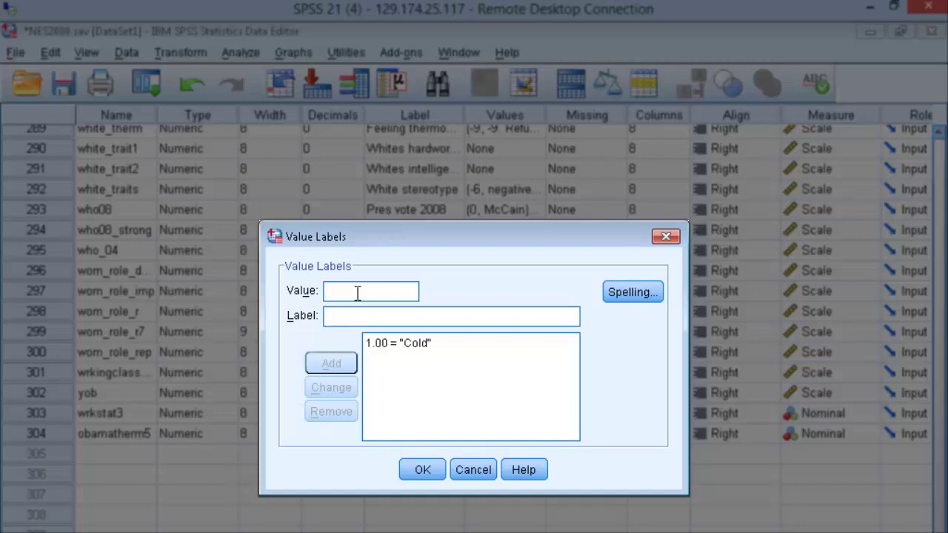
type("2")
key("Tab")
type("Cool")
key("Return")
type("3")
key("Tab")
type("Neutral")
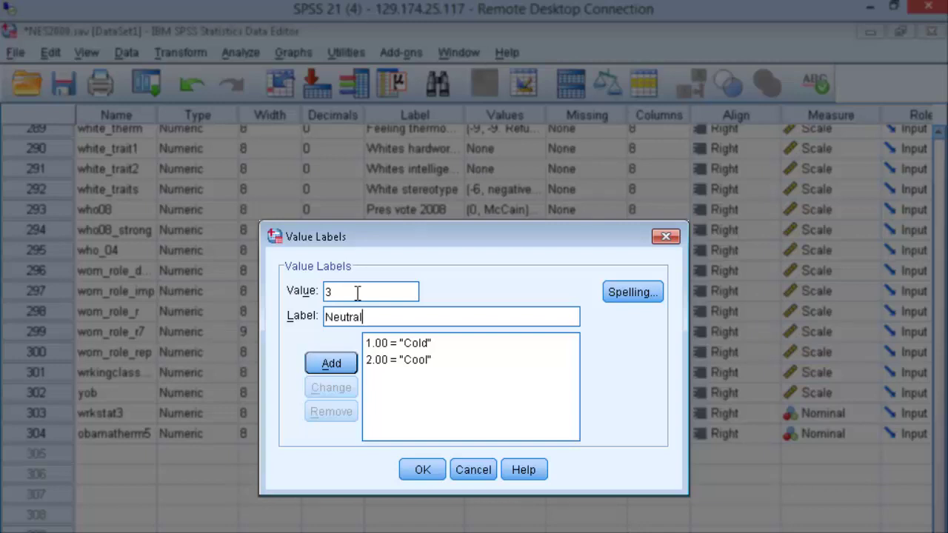
key("Return")
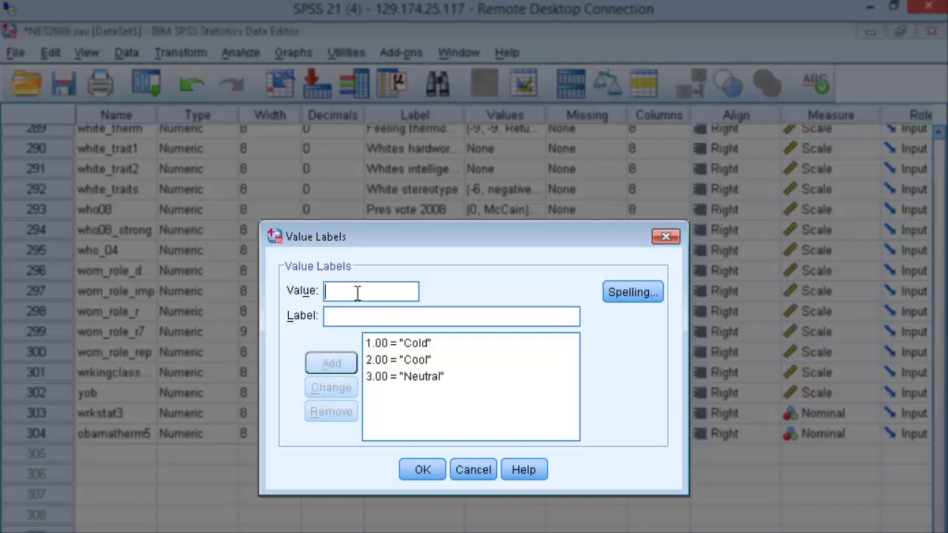
Add value labels 4 Warm and 5 Hot, and save the labels
type("4")
key("Tab")
type("Warm")
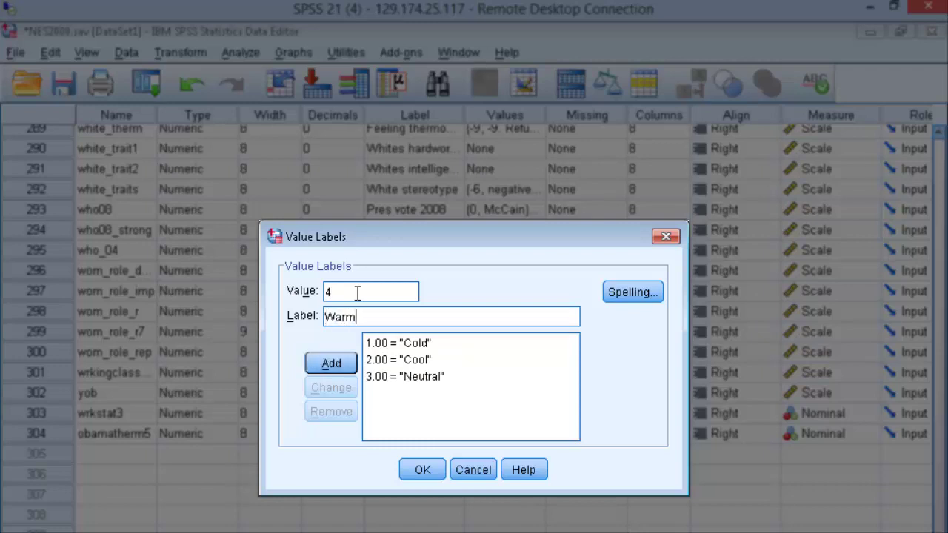
key("Return")
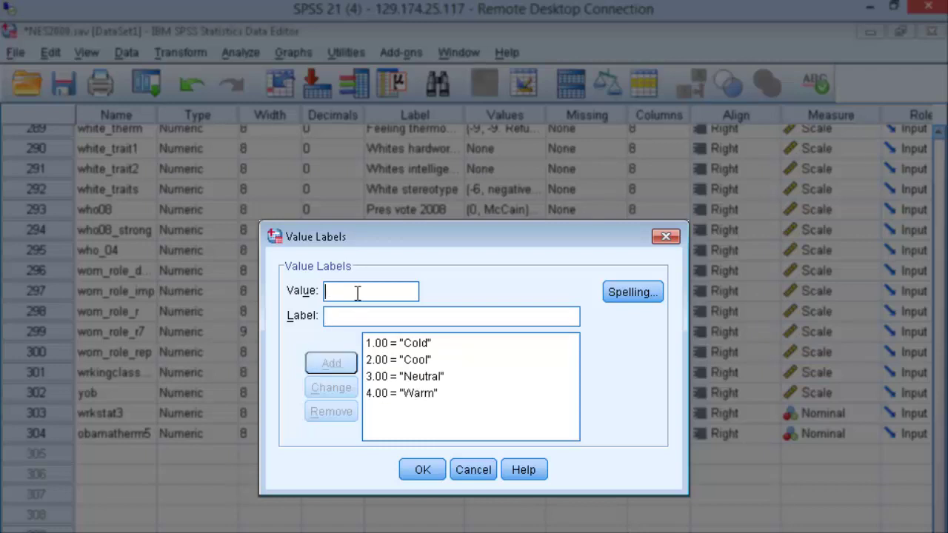
type("5")
key("Tab")
type("Hot")
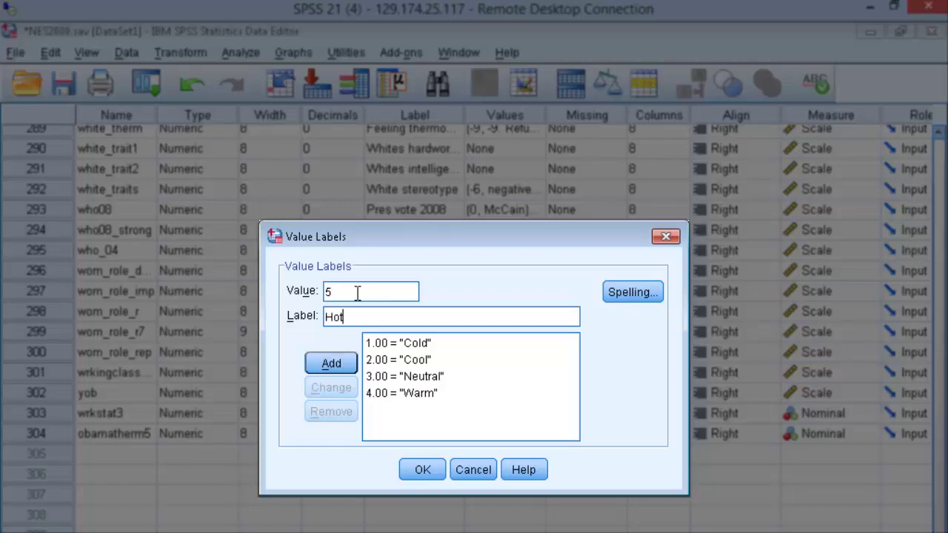
key("Return")
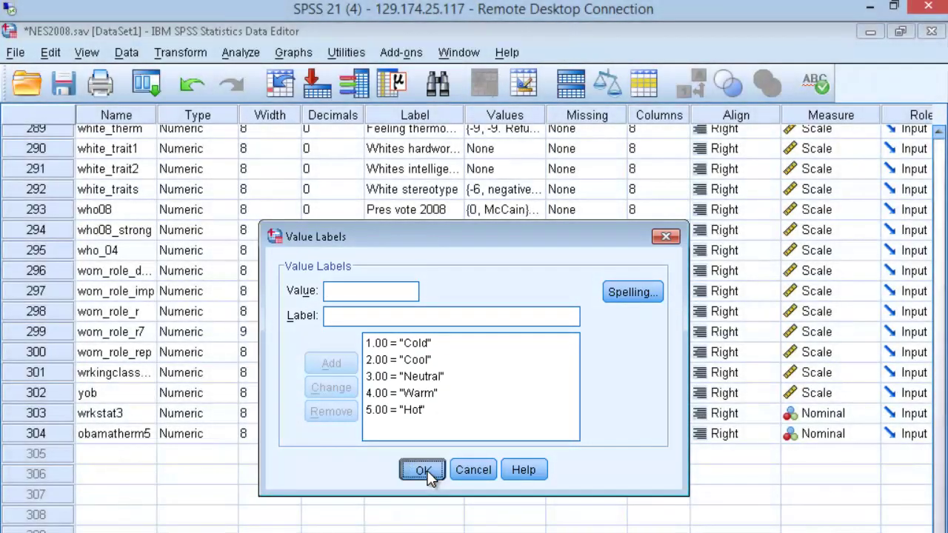
left_click(428, 474)
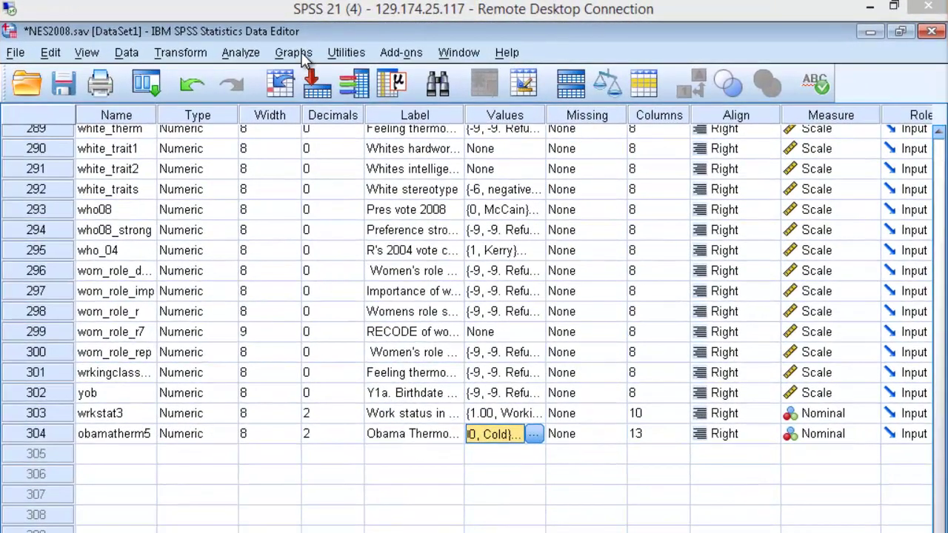
Run Frequencies on obamatherm5 instead of obama_therm
left_click(238, 52)
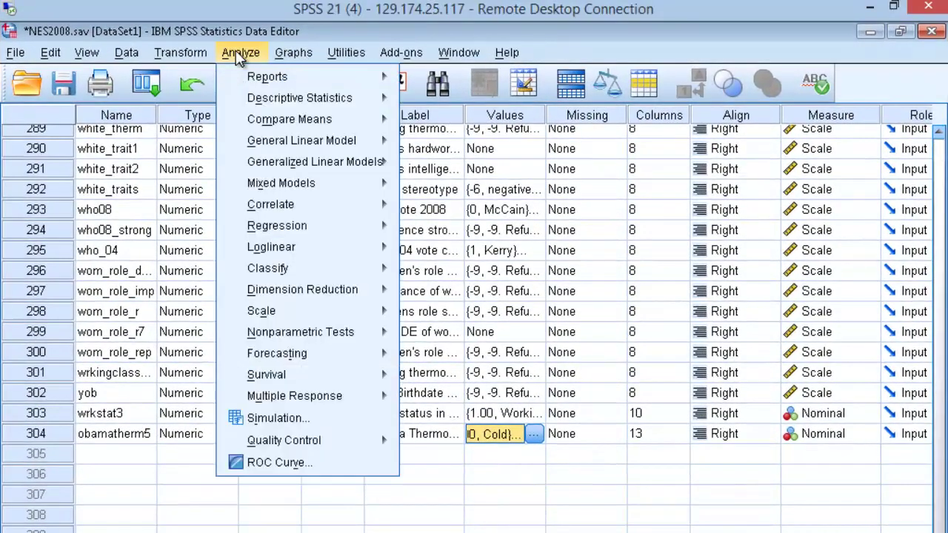
mouse_move(243, 102)
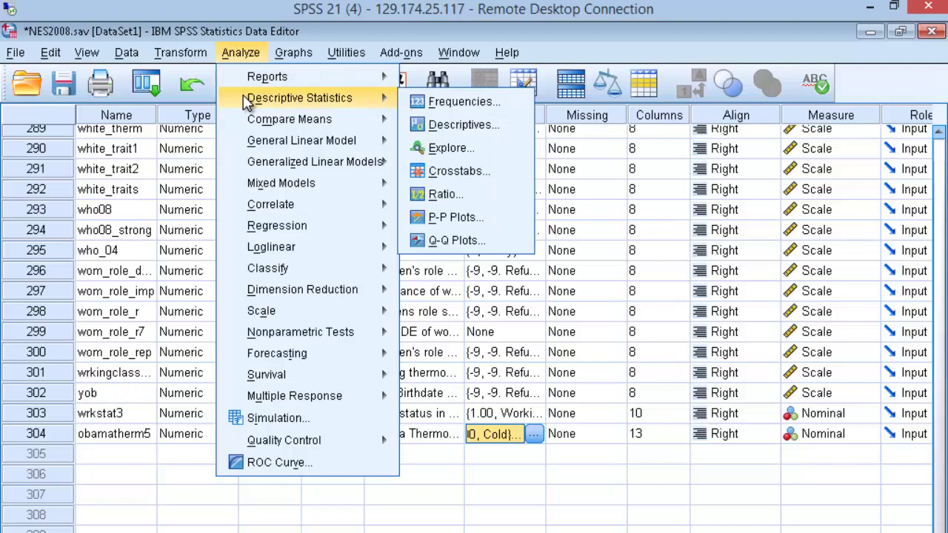
left_click(452, 104)
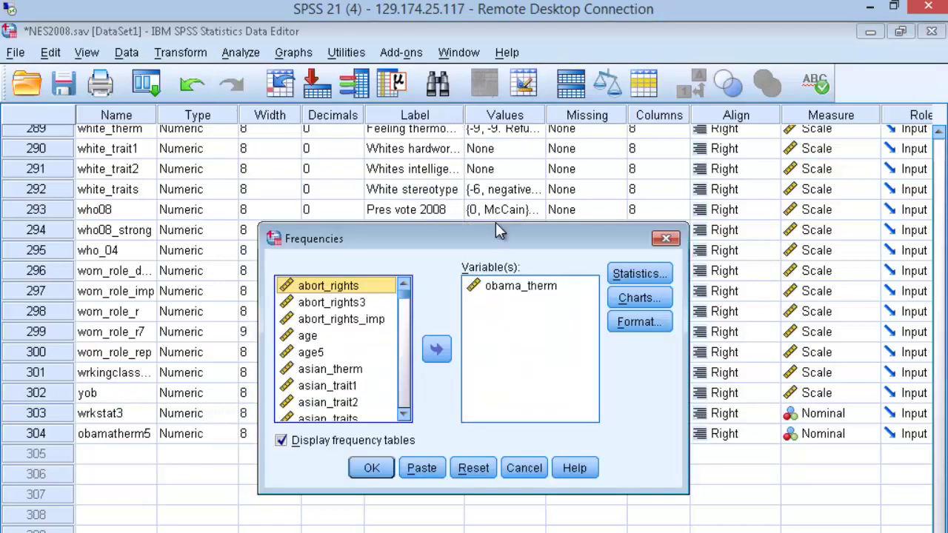
left_click(511, 286)
left_click(436, 349)
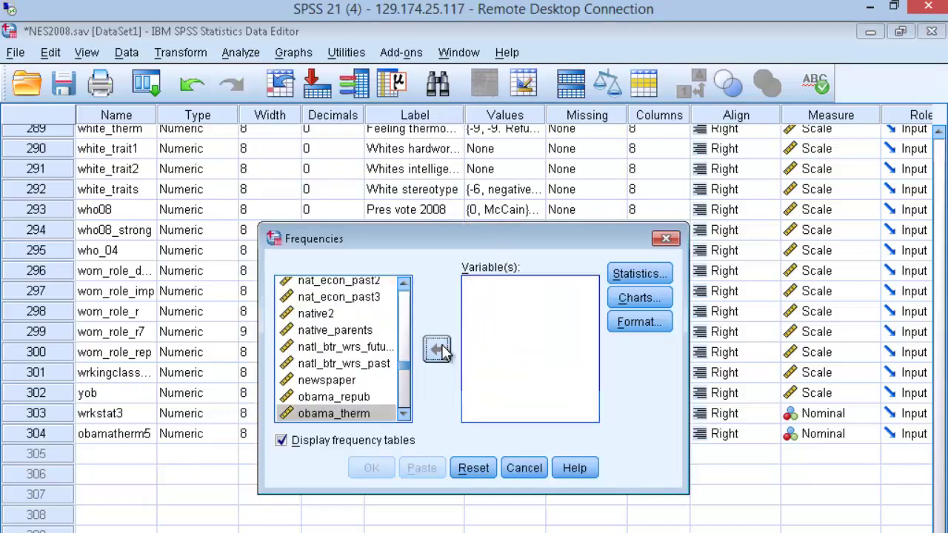
left_click(358, 386)
scroll(360, 396, "down", 1)
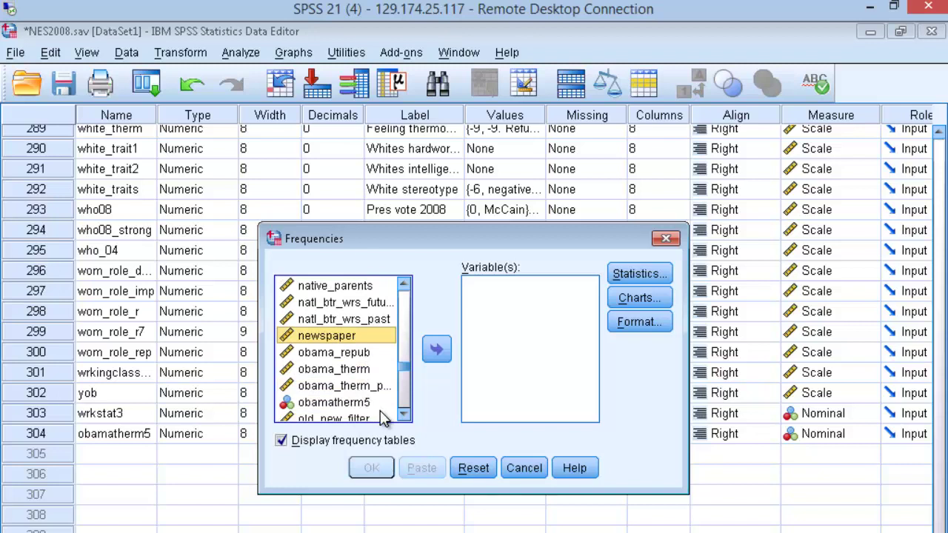
left_click(359, 402)
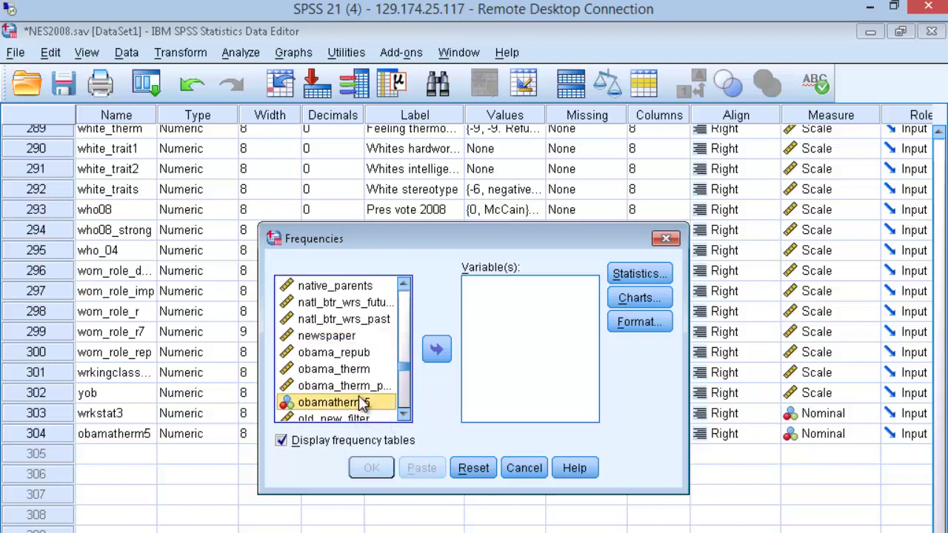
left_click(436, 349)
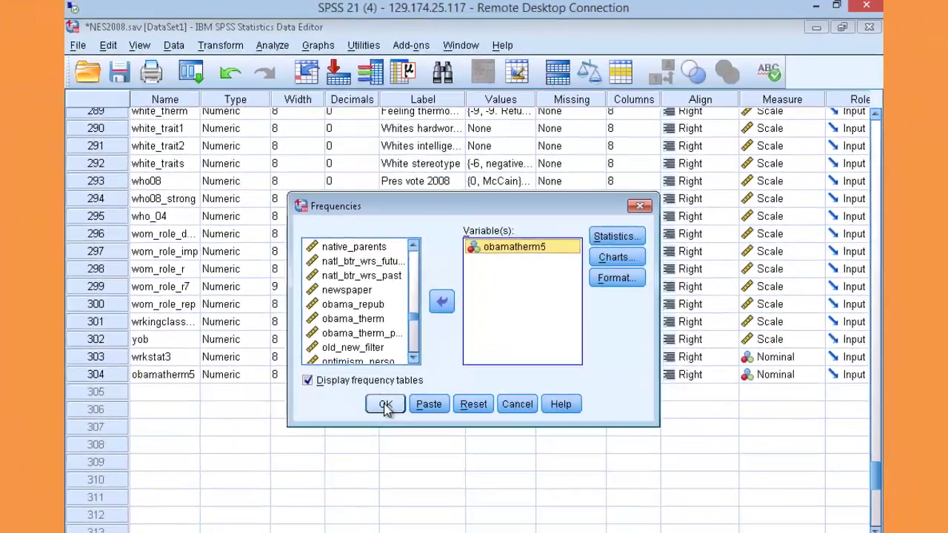
left_click(371, 469)
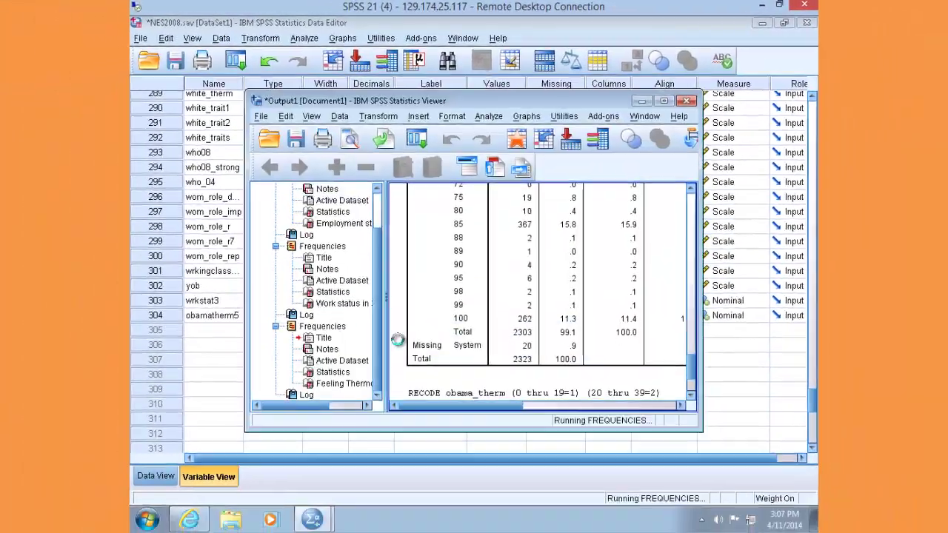
Maximize the Output Viewer to read the five-category Obama Thermometer table
left_click(666, 101)
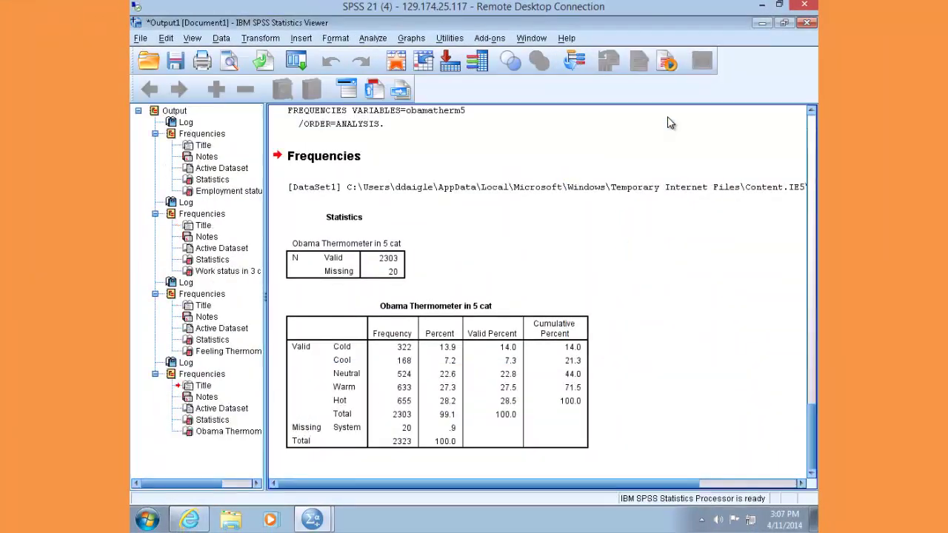